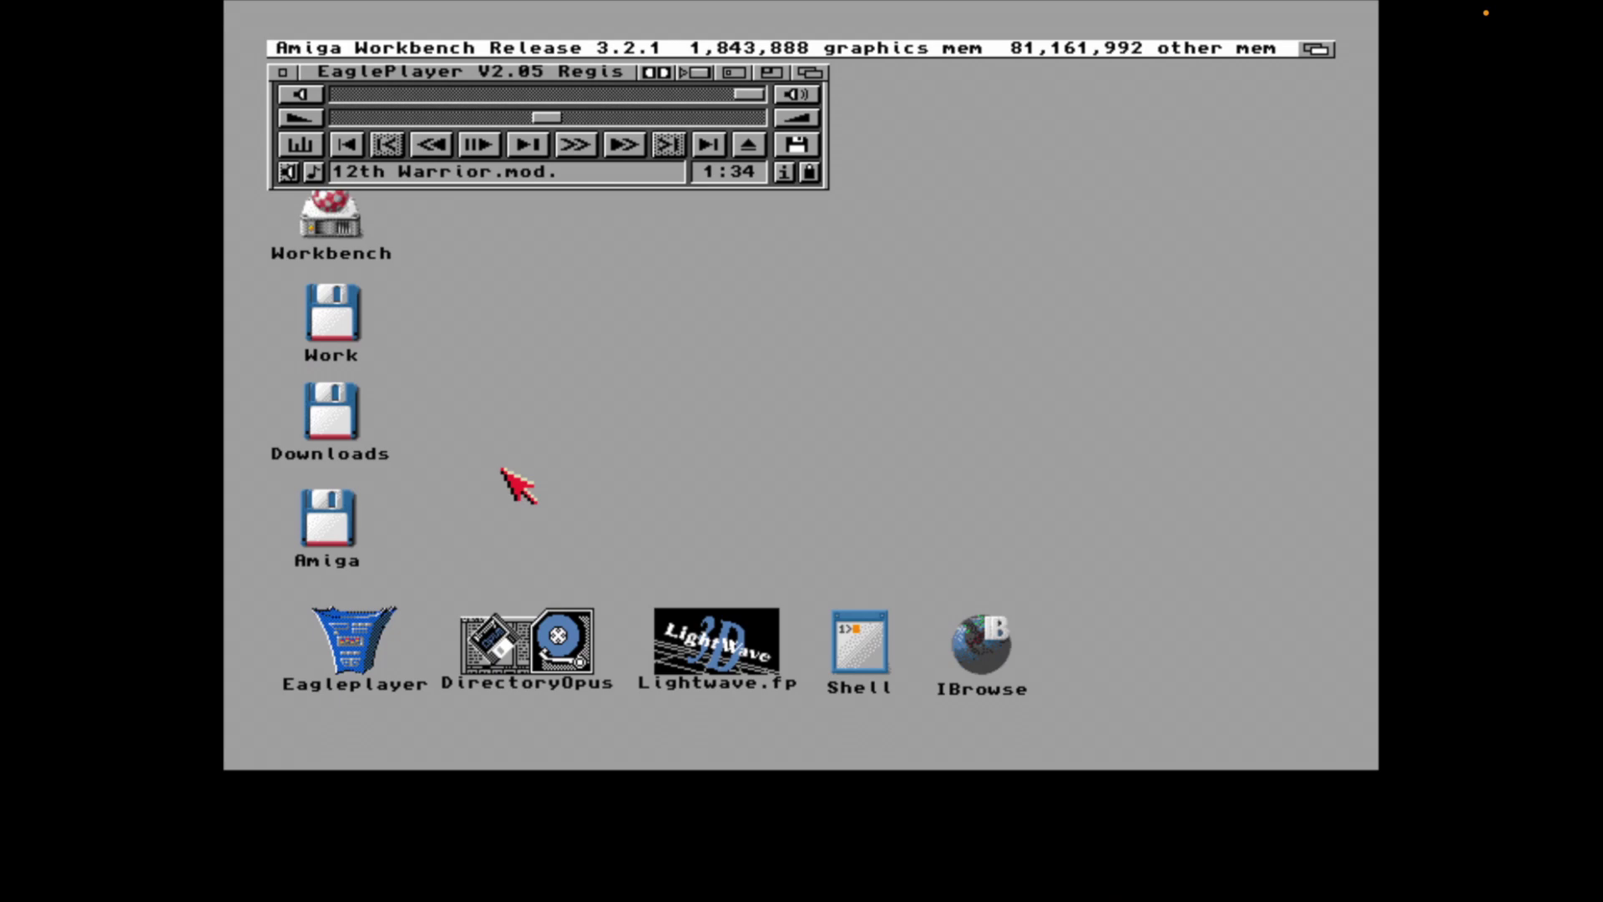
Launch IBrowse, iconify EaglePlayer, and move the browser window higher and enlarge it.
click(978, 635)
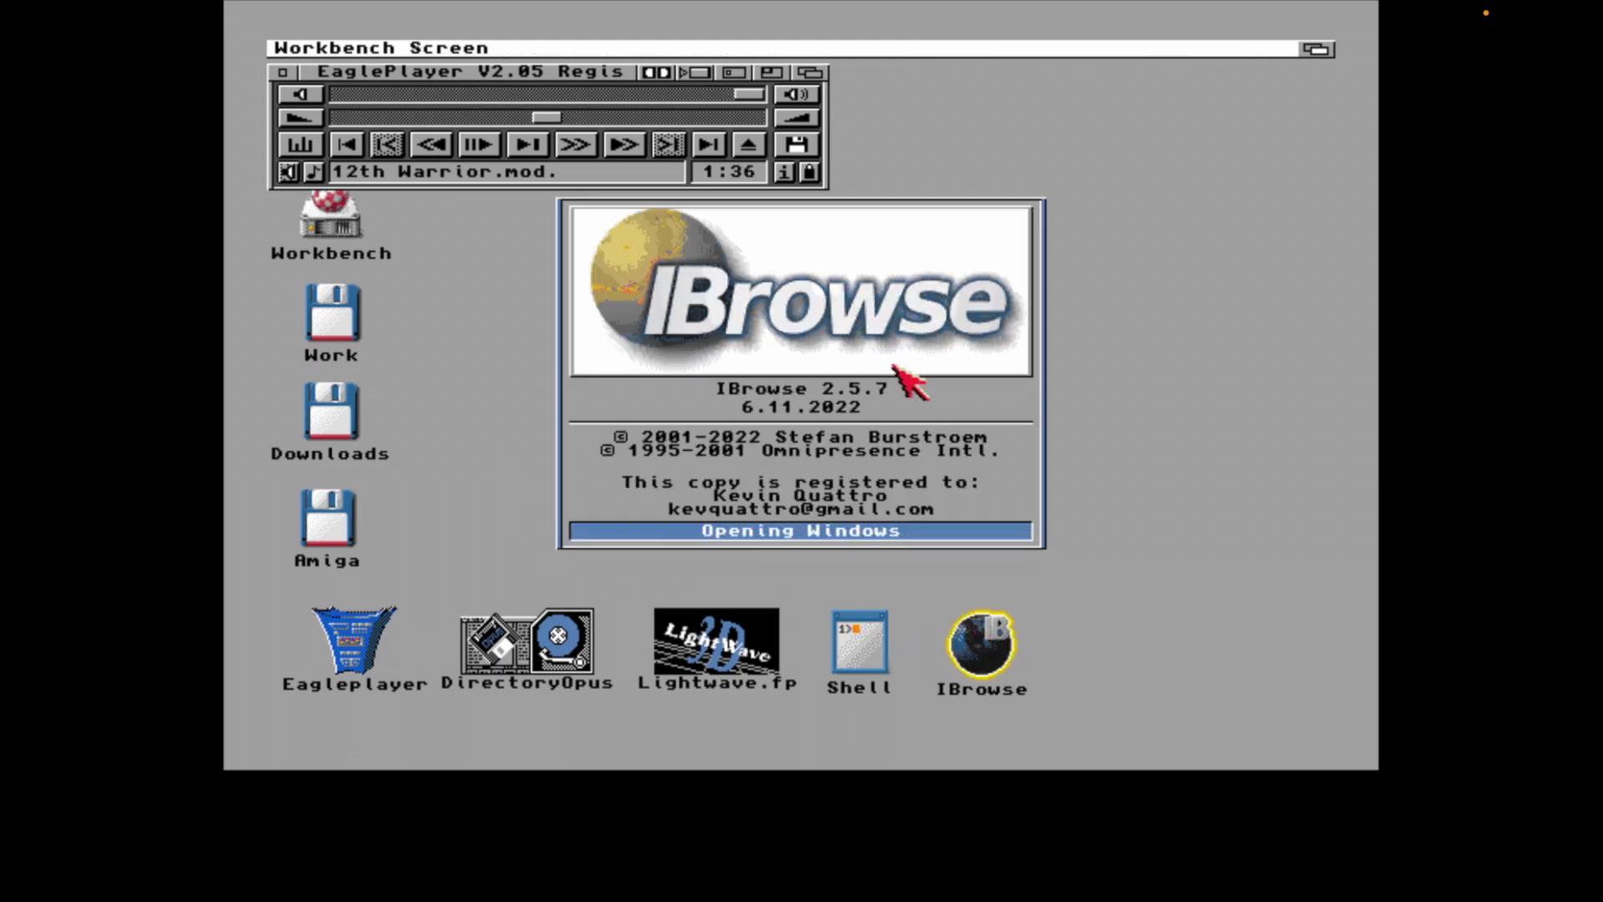
click(739, 75)
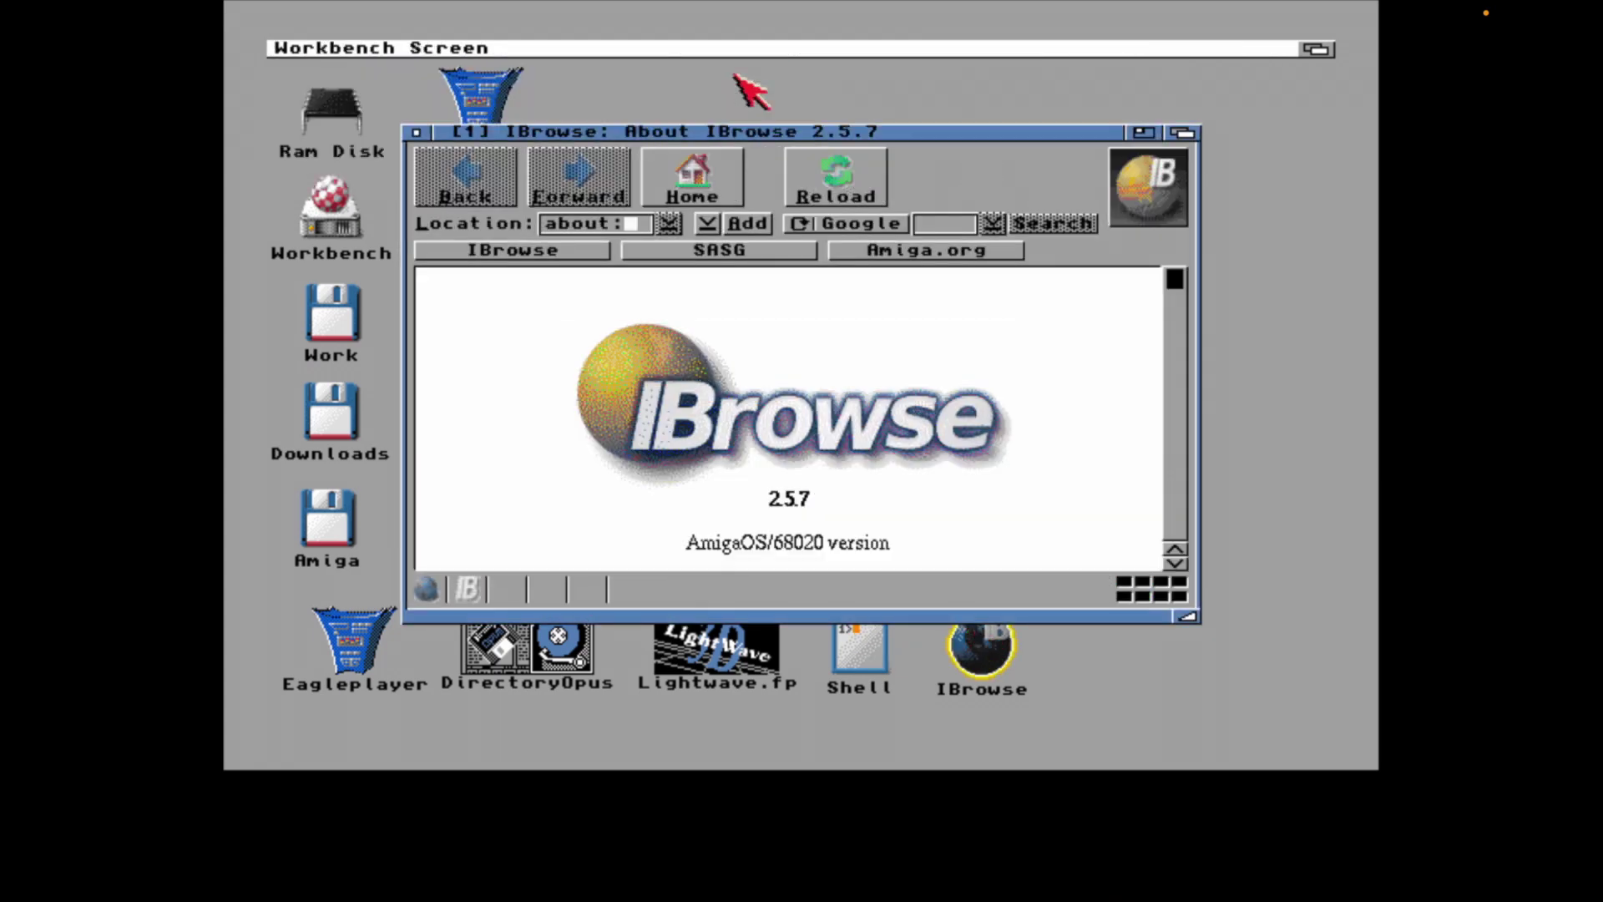
click(653, 134)
drag(653, 134, 519, 50)
drag(1042, 526, 1304, 684)
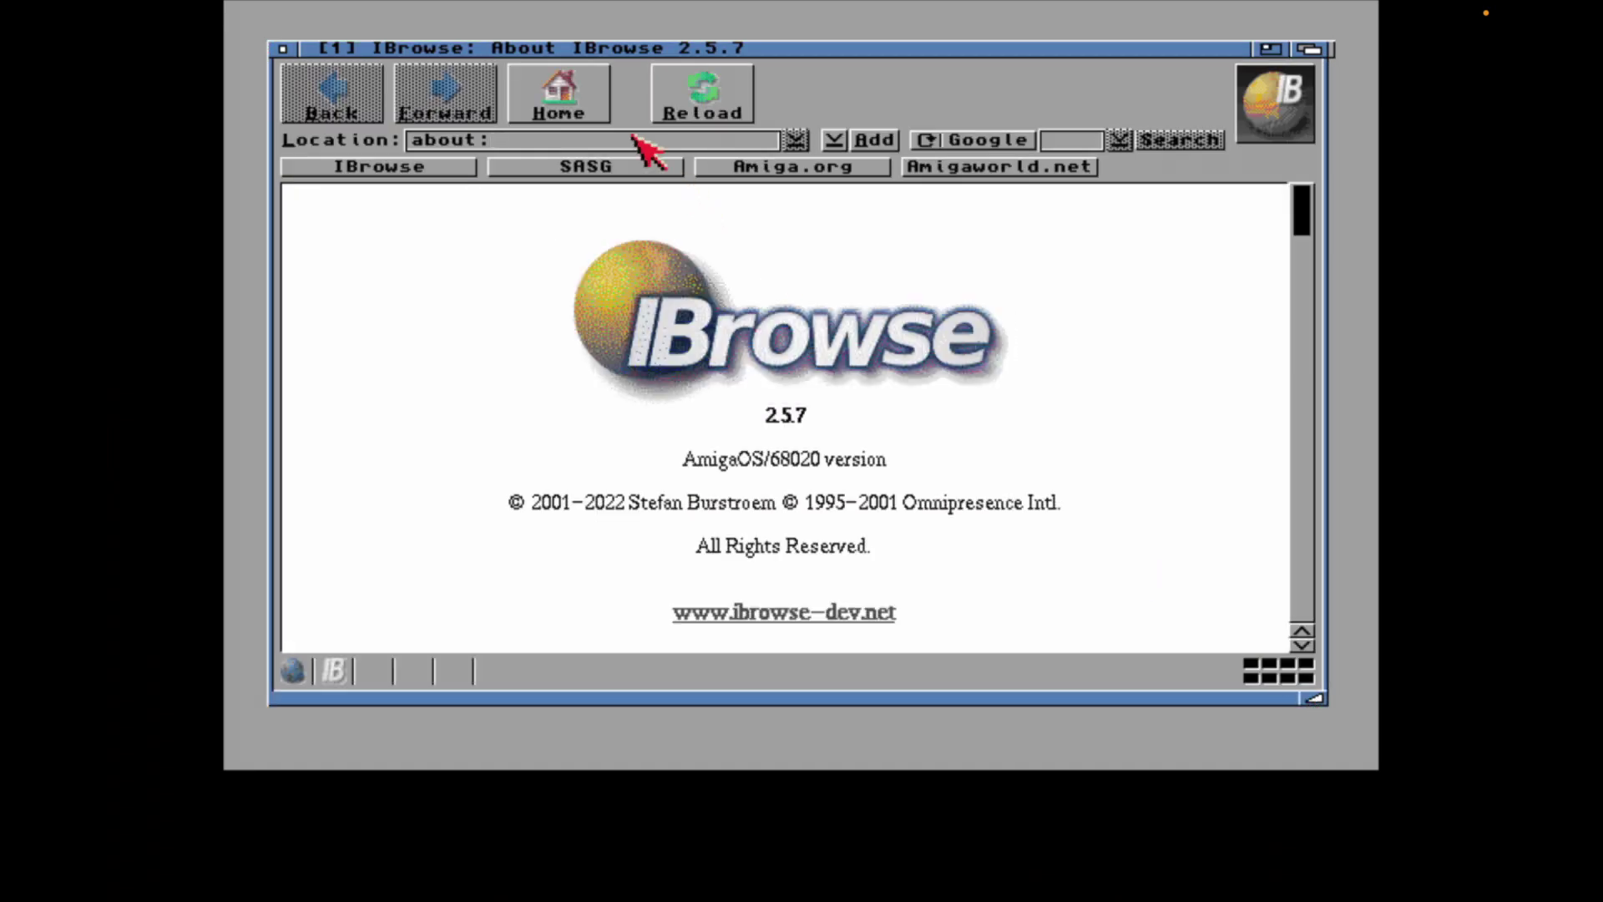
Visit the SASG website from its bookmark, then clear the Location field.
click(637, 166)
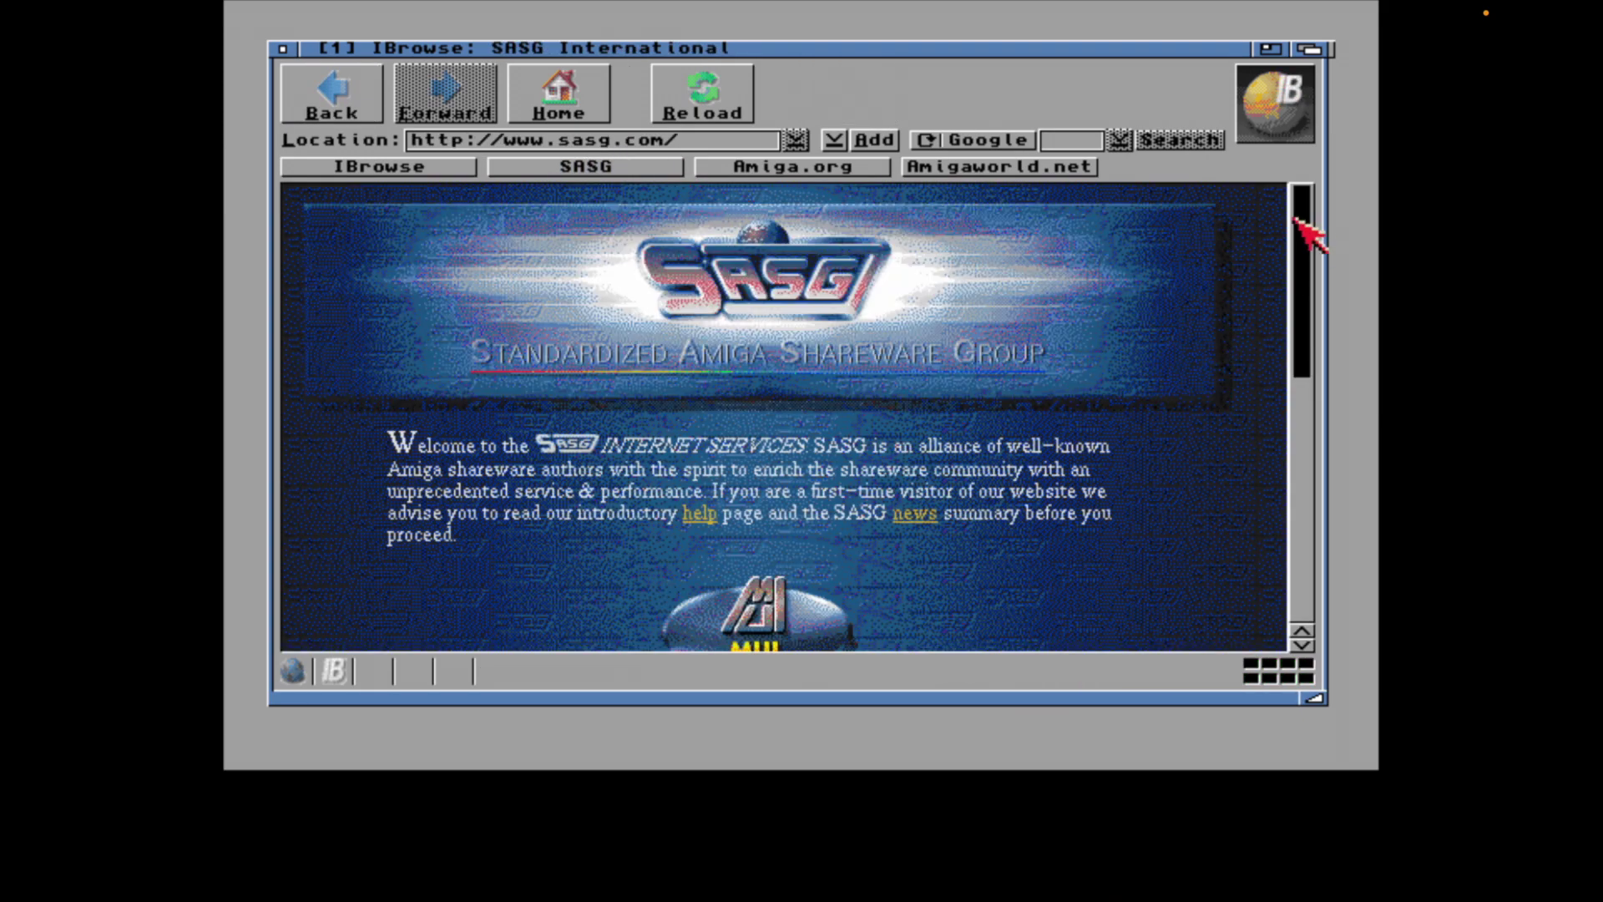
drag(1299, 222, 1307, 330)
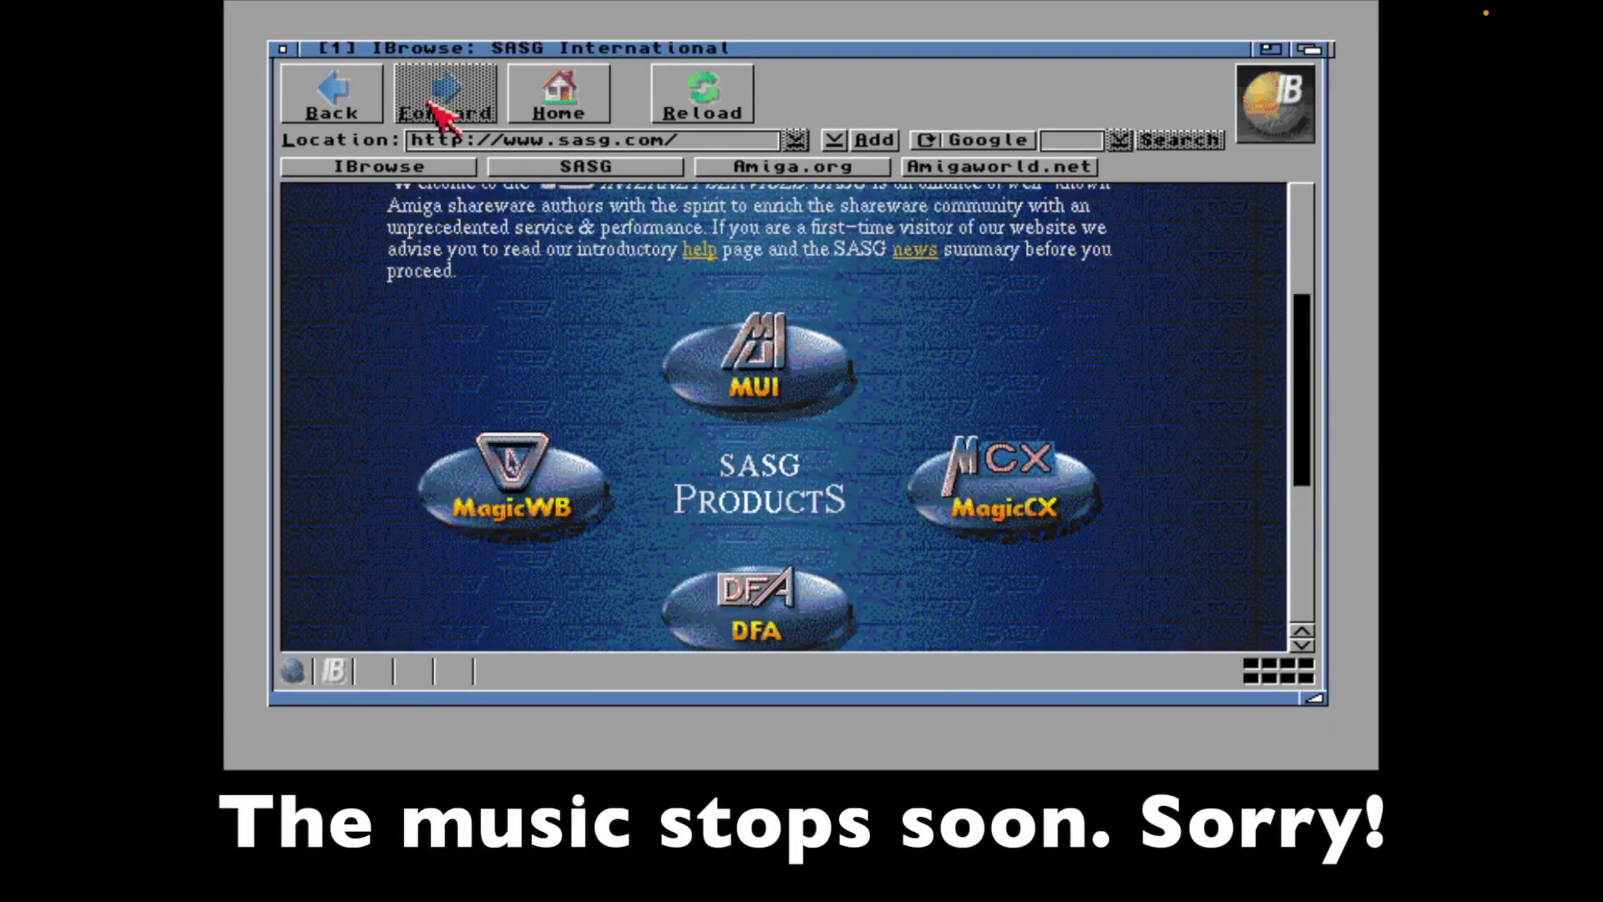
click(685, 140)
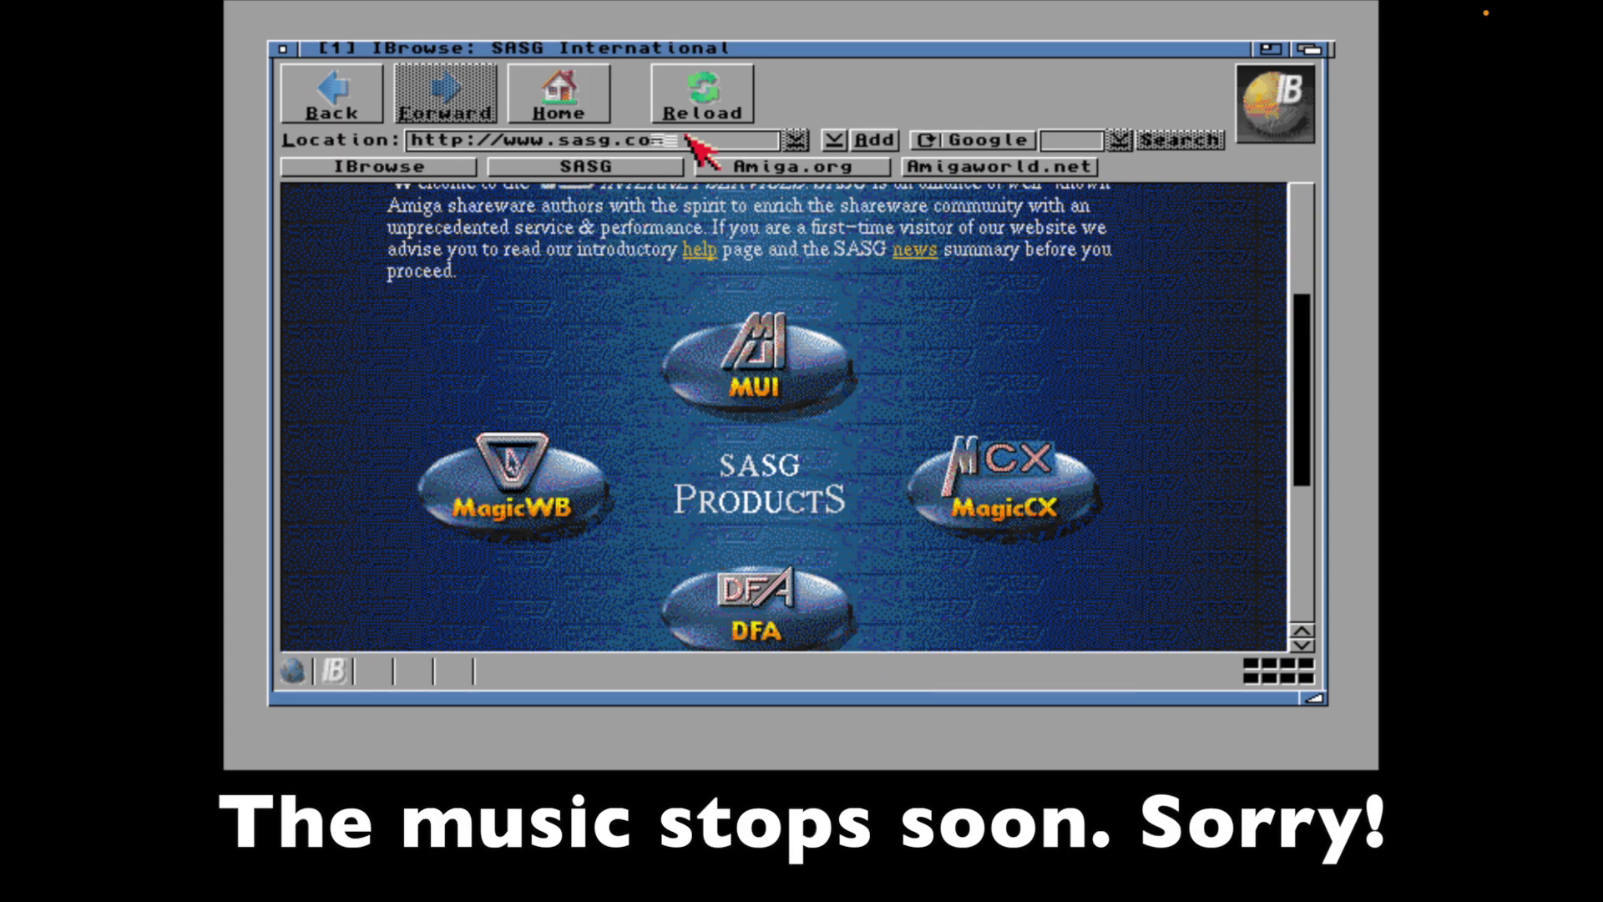
key(BackSpace)
key(BackSpace)
key(BackSpace)
key(BackSpace)
key(BackSpace)
key(BackSpace)
key(BackSpace)
key(BackSpace)
key(BackSpace)
key(BackSpace)
key(BackSpace)
key(BackSpace)
key(BackSpace)
key(BackSpace)
key(BackSpace)
key(BackSpace)
key(BackSpace)
key(BackSpace)
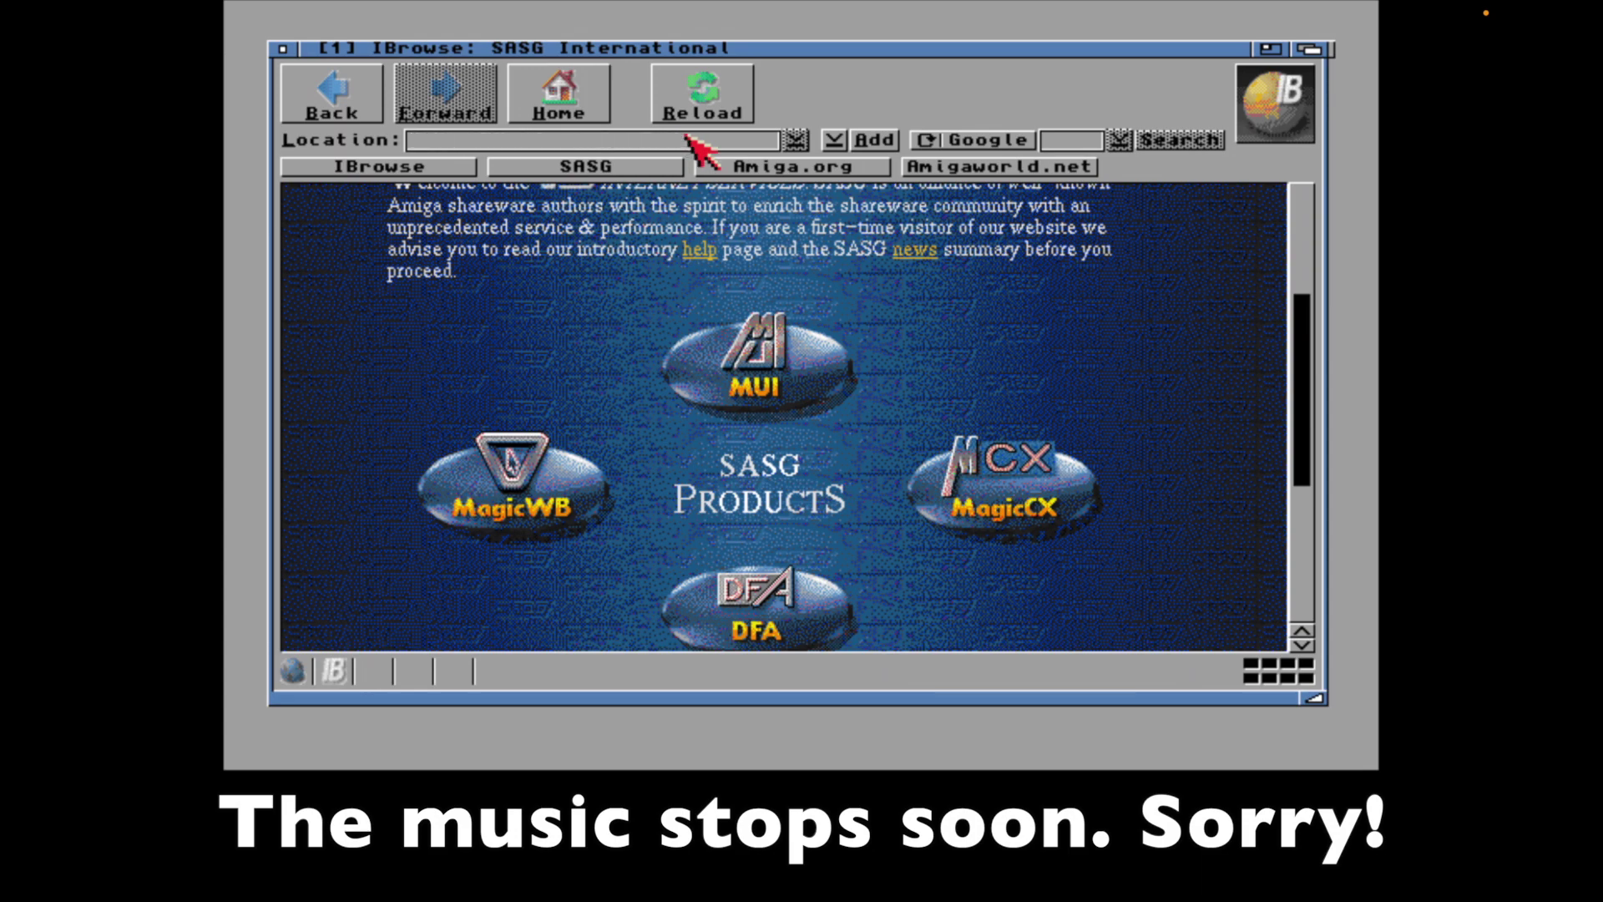
Load aminet.net and open its Recent packages list.
text(aminet.net)
key(Return)
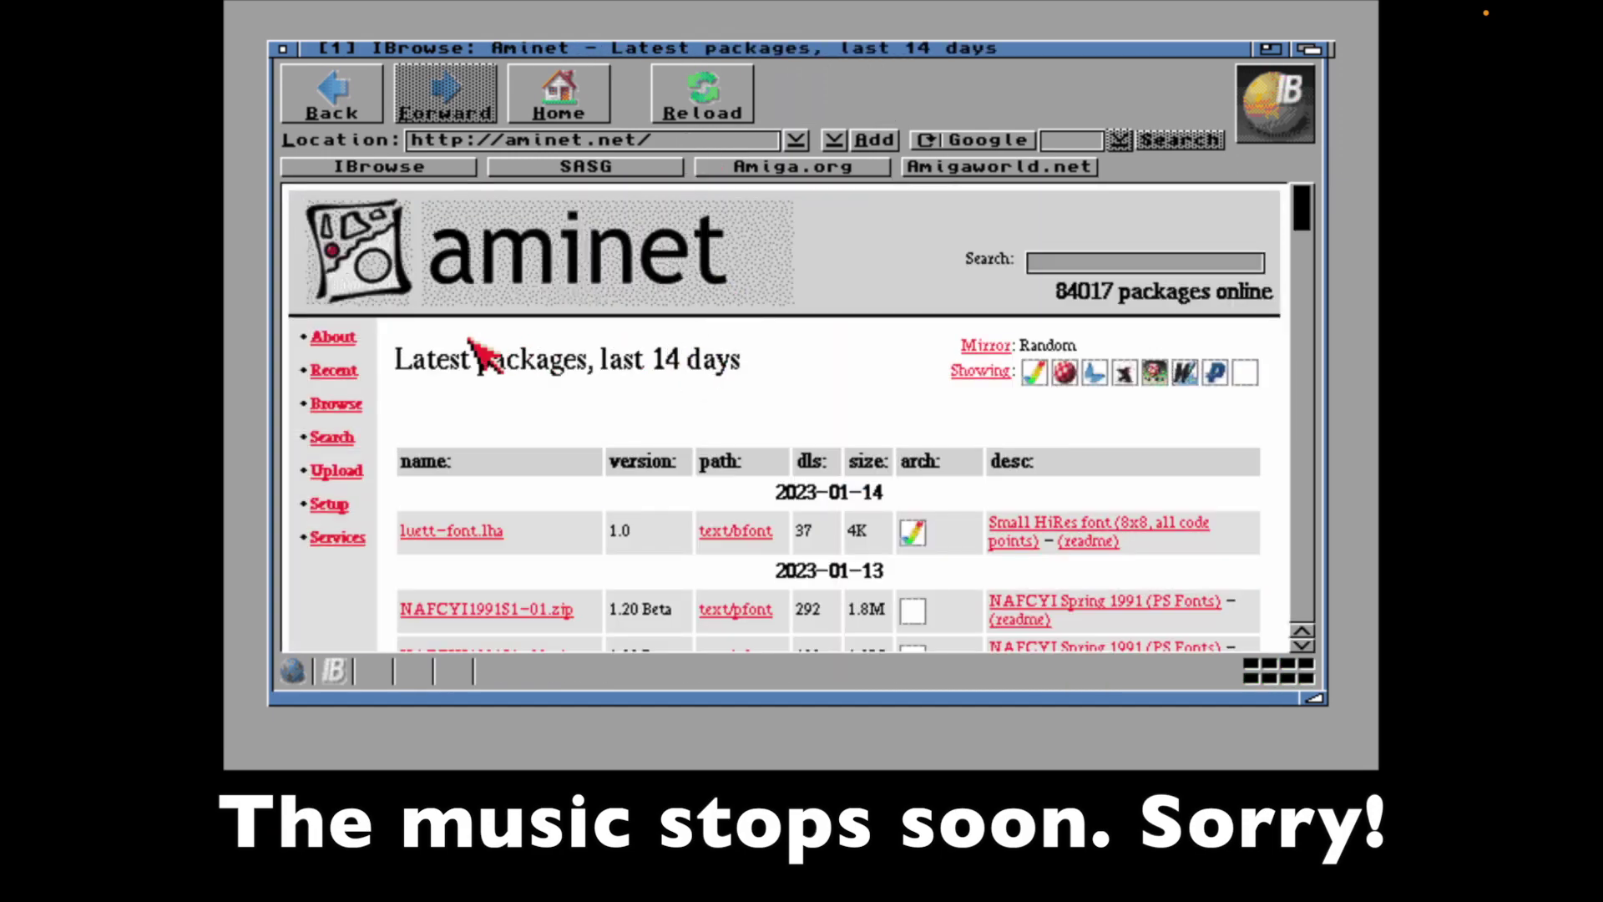
click(332, 370)
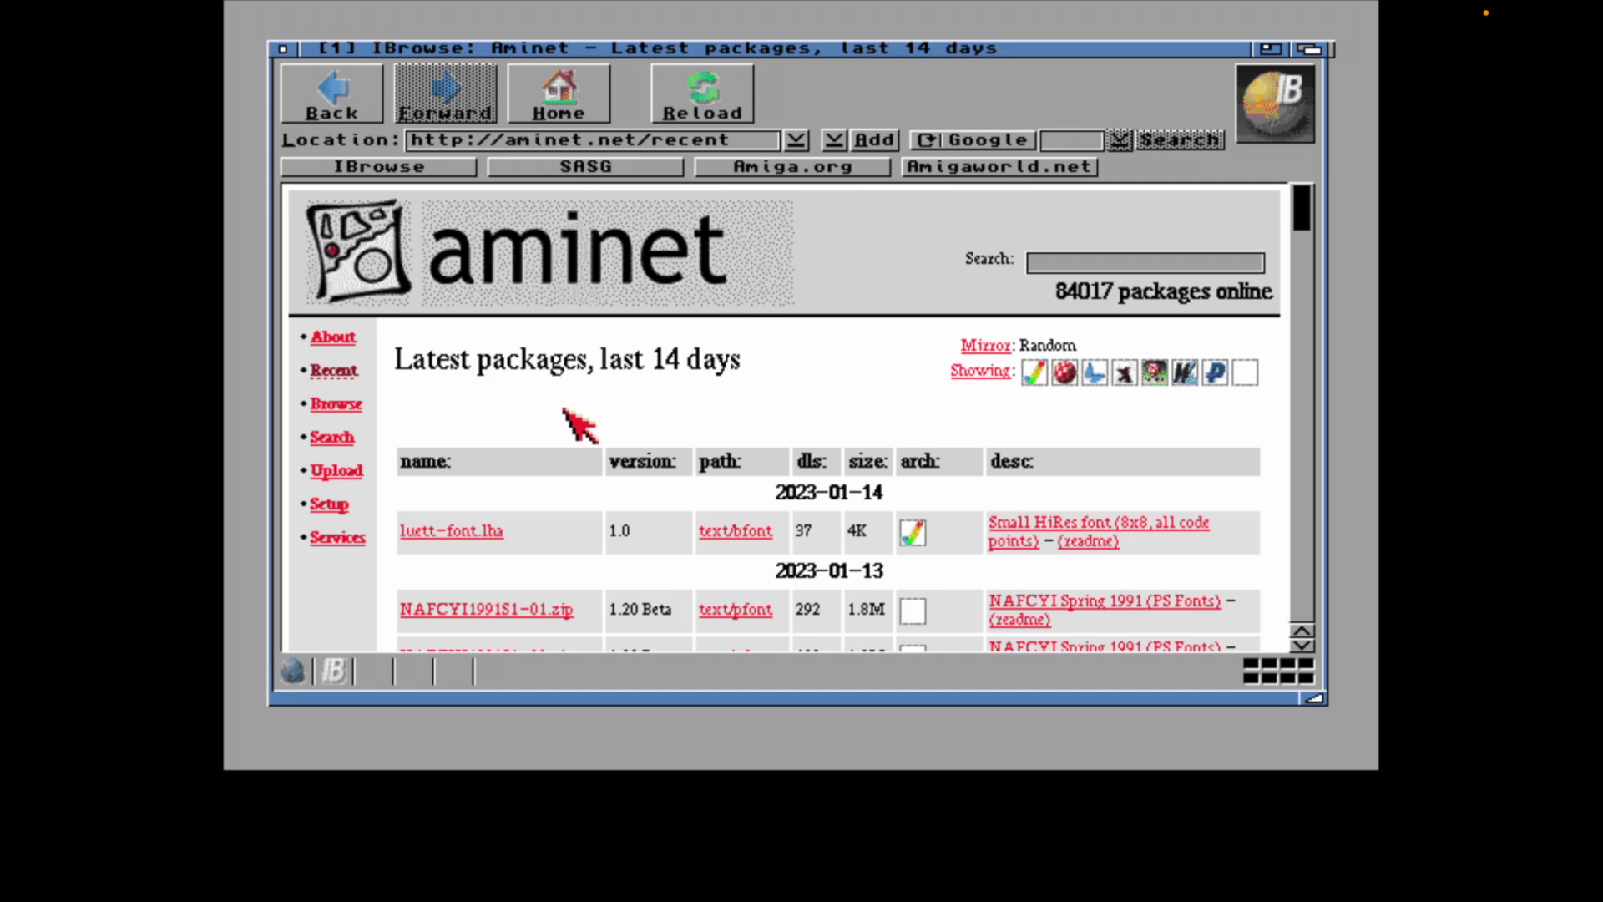
Scroll through the newest Aminet uploads, then quit IBrowse.
scroll(579, 427, down, 1)
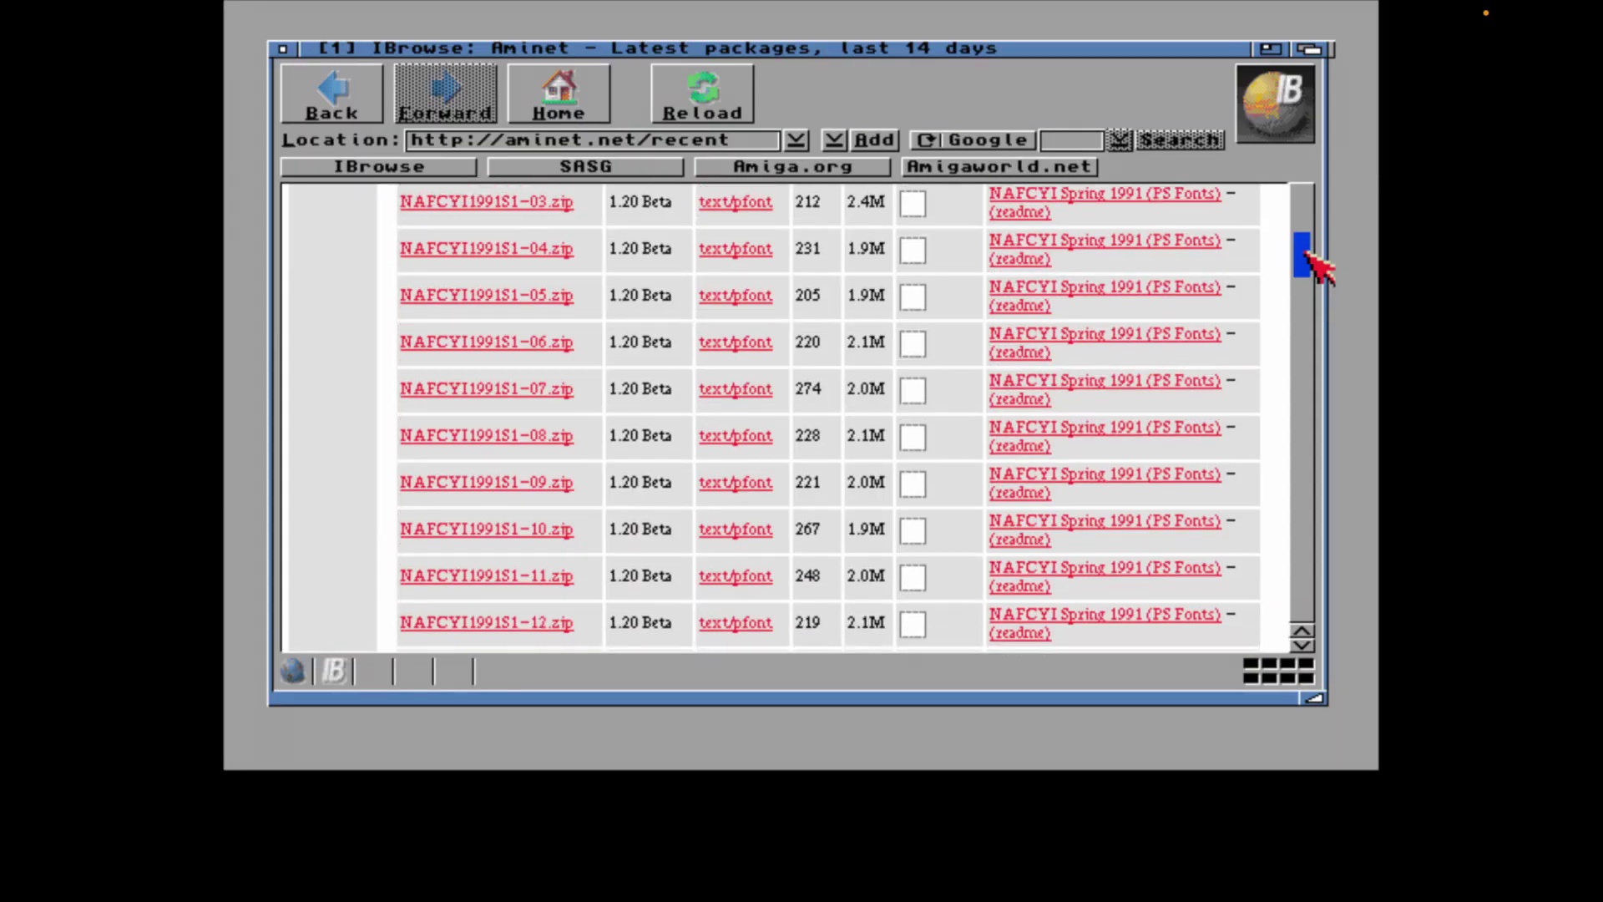
drag(1305, 242, 1305, 333)
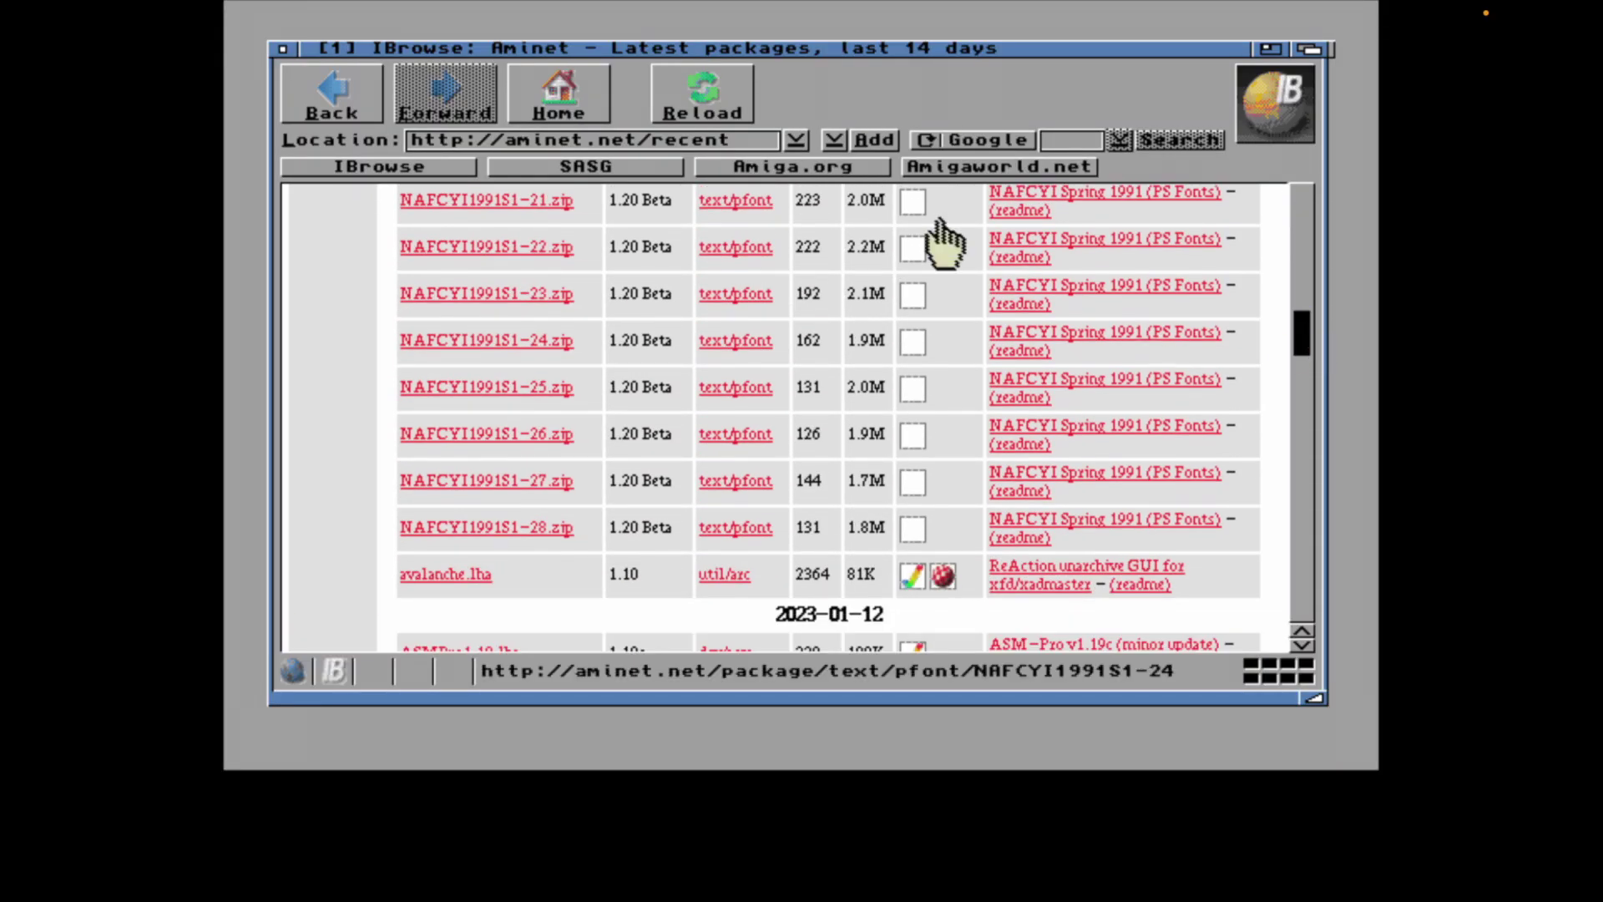
click(284, 48)
click(367, 155)
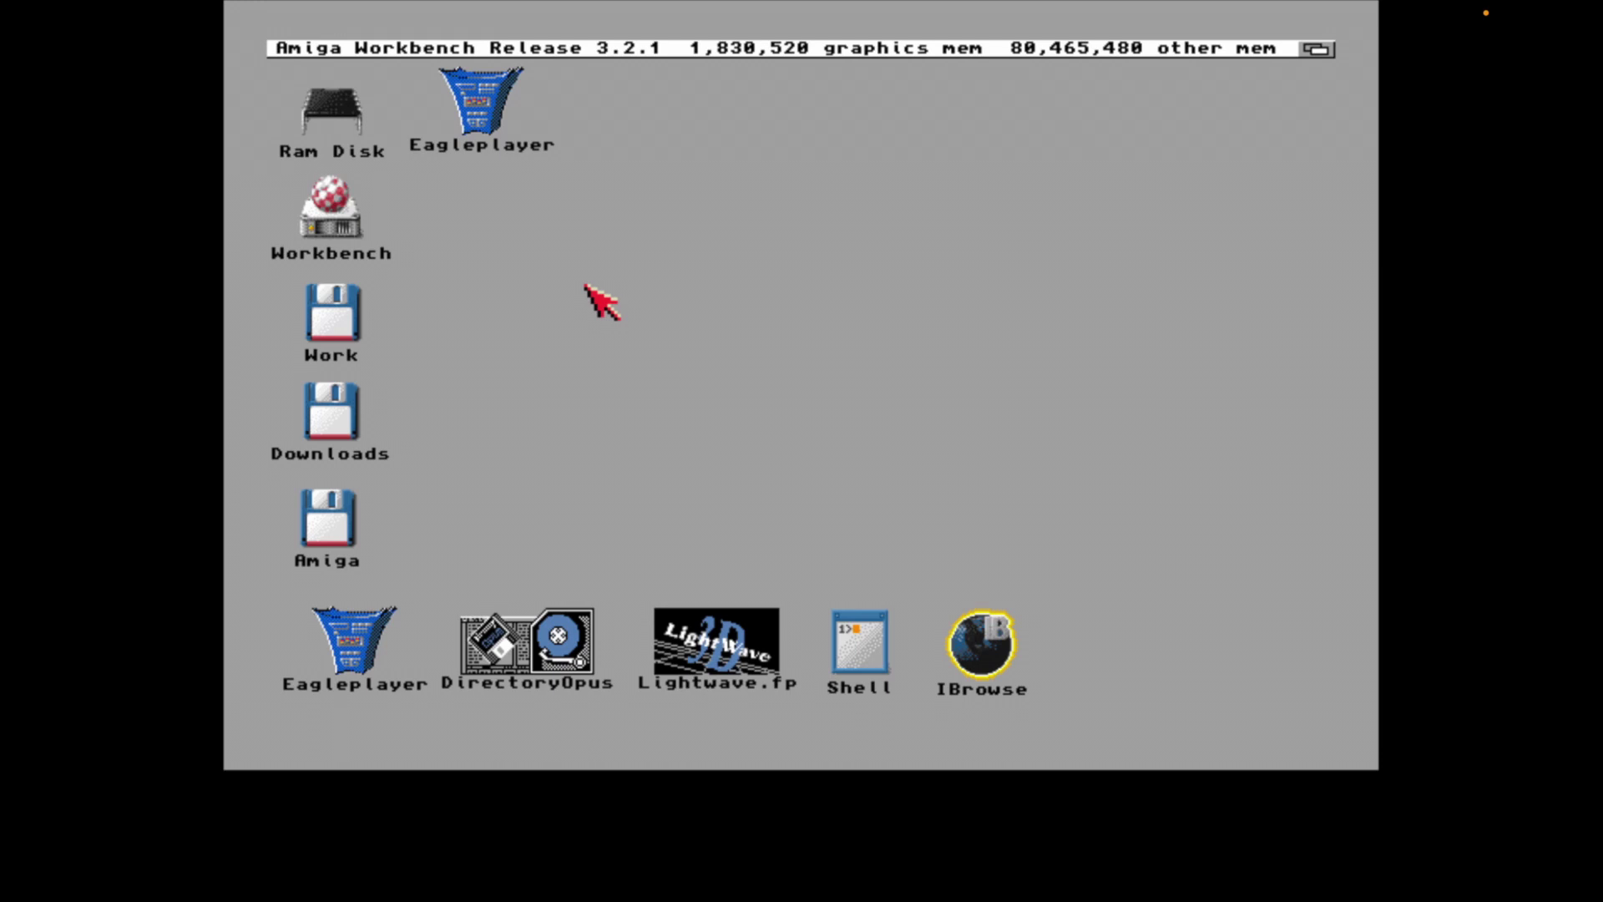
Launch LightWave 3D, load the B5-STATN-org.SCN scene, and open the Record Panel.
double_click(720, 634)
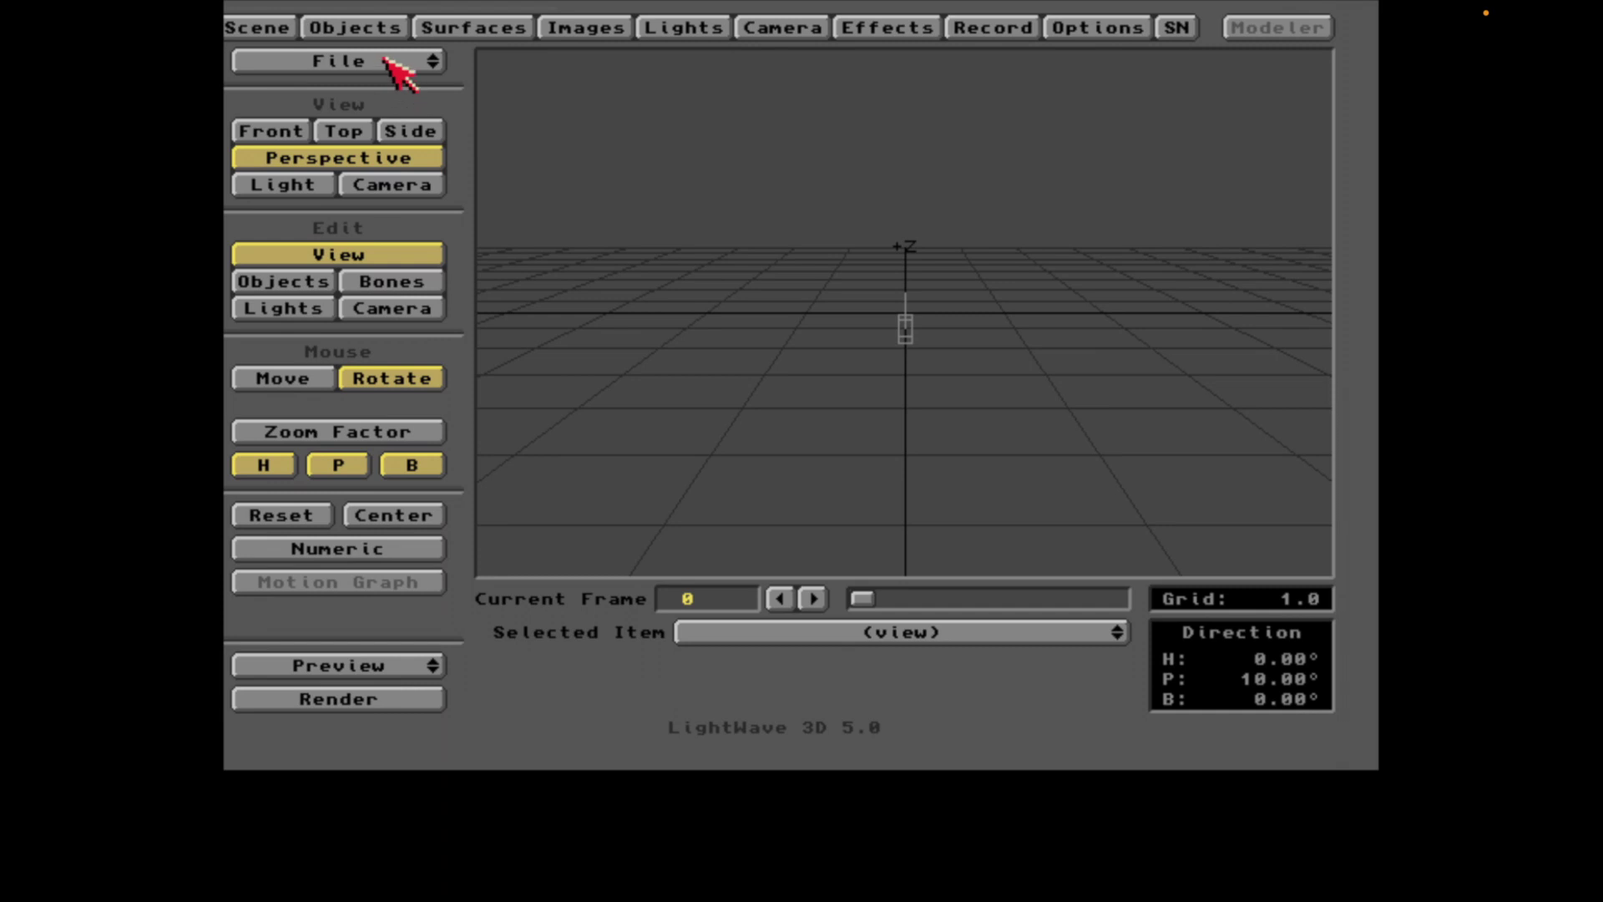
click(388, 63)
click(547, 138)
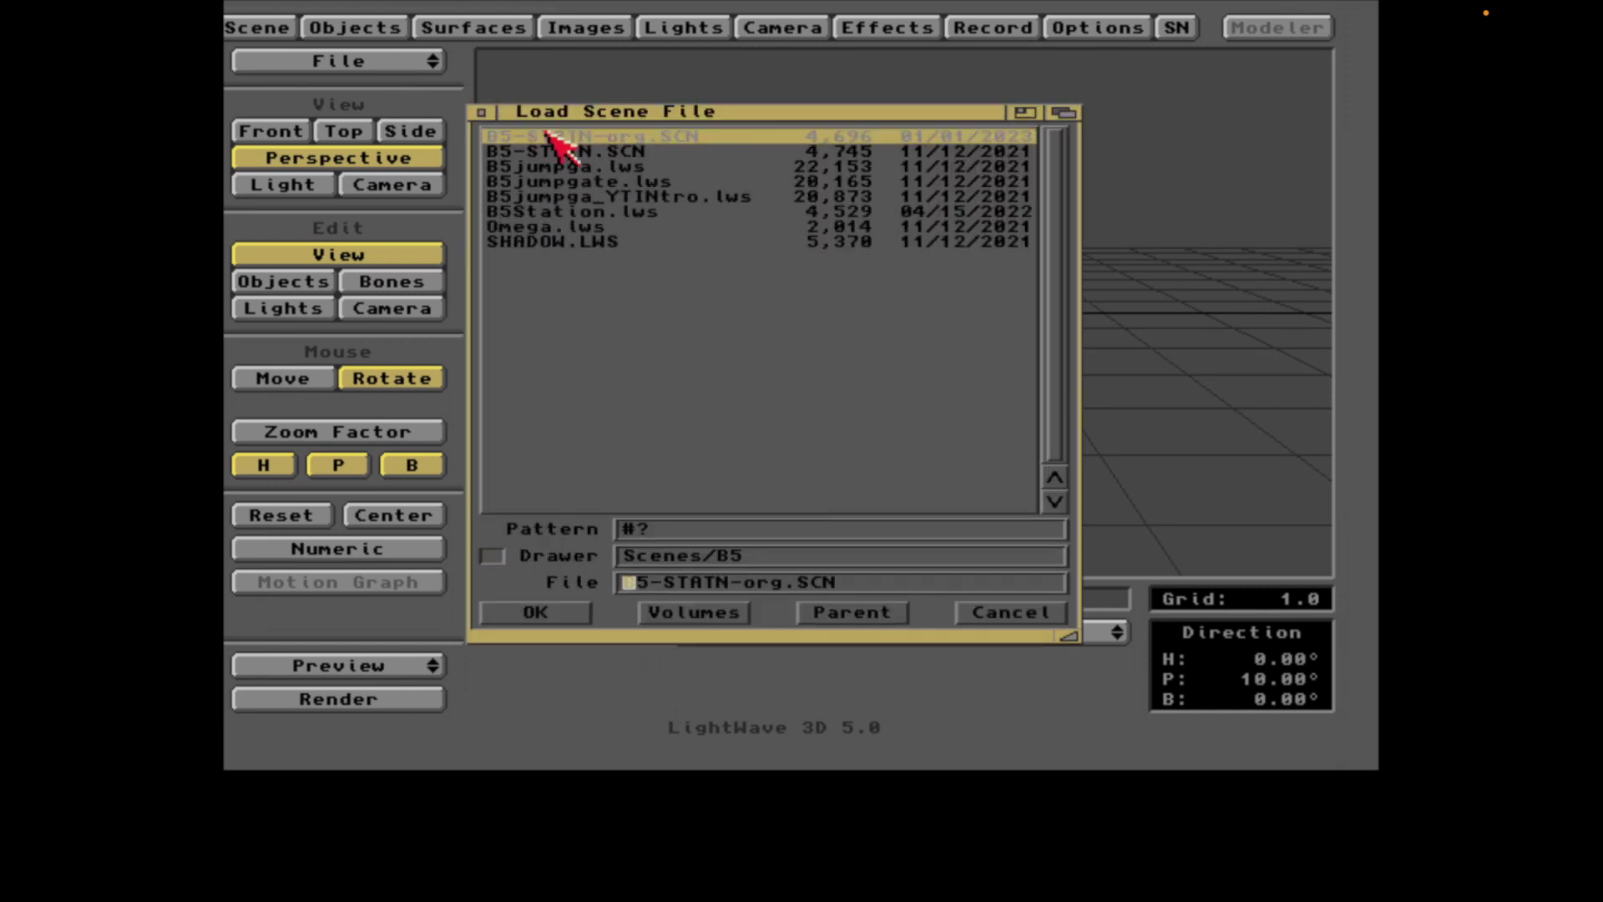
click(538, 614)
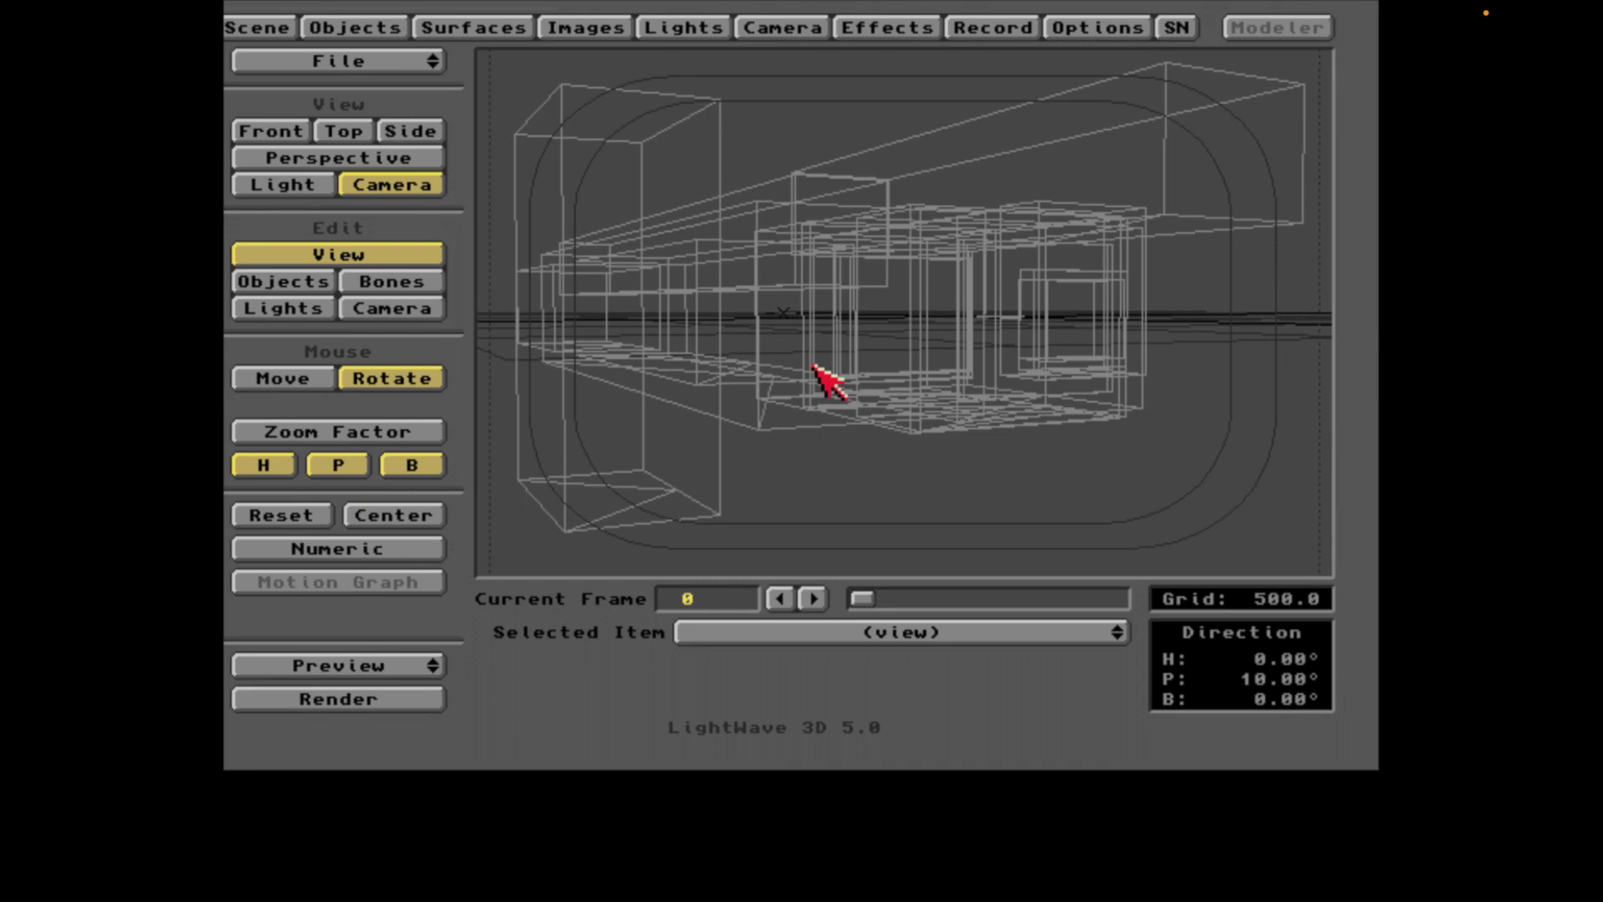
click(1006, 23)
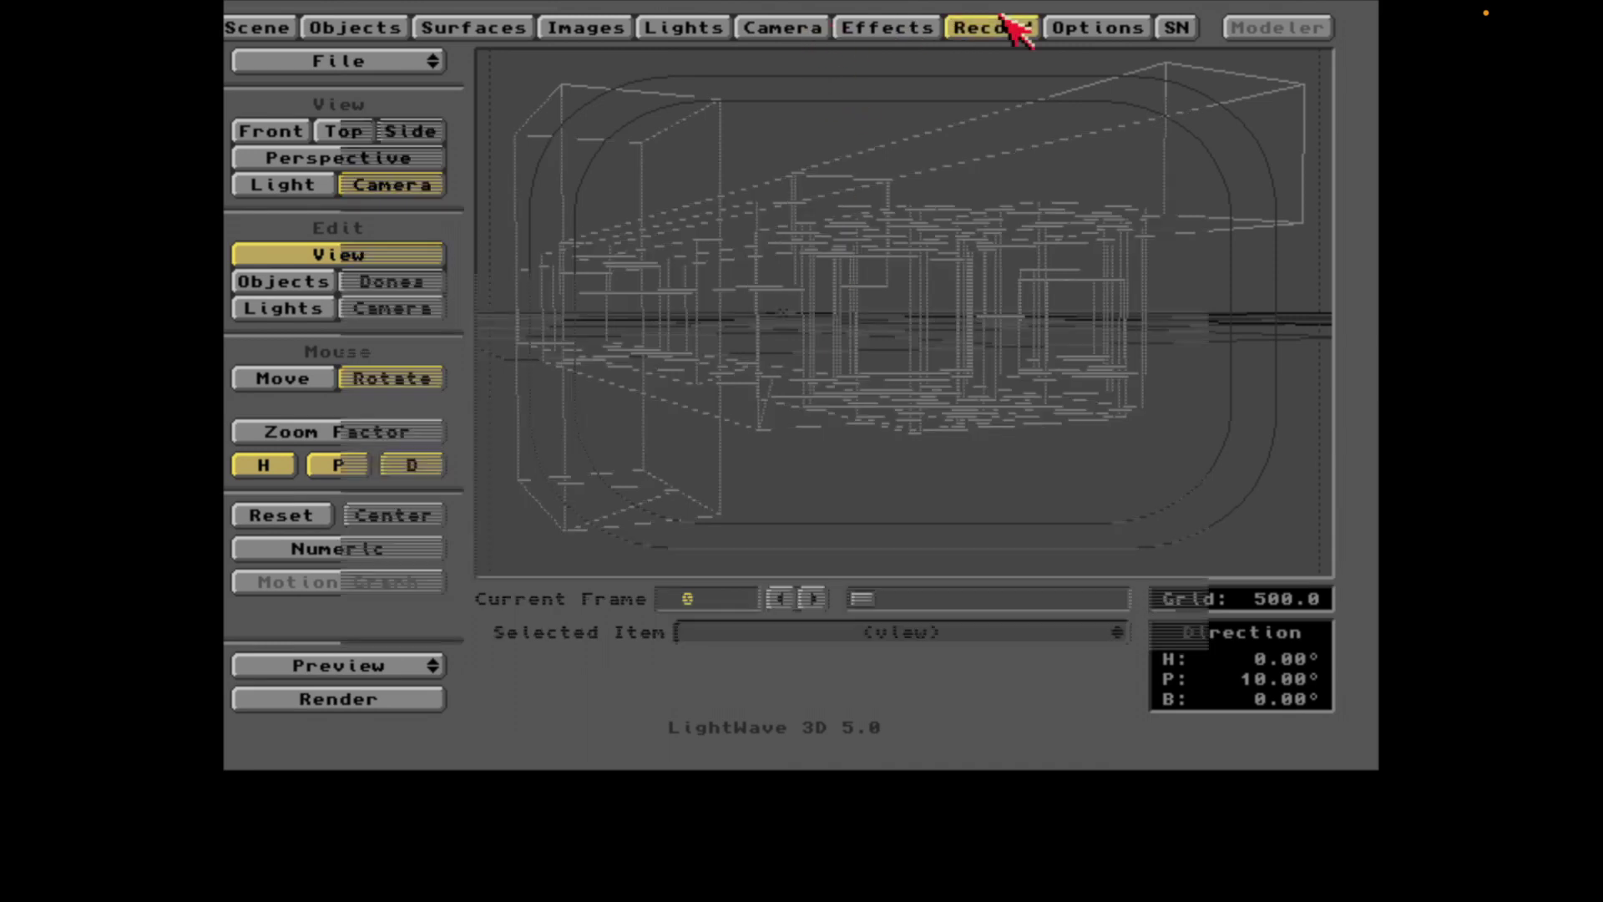
Render the Babylon 5 station and abort with Esc during the first pass.
click(791, 35)
click(738, 702)
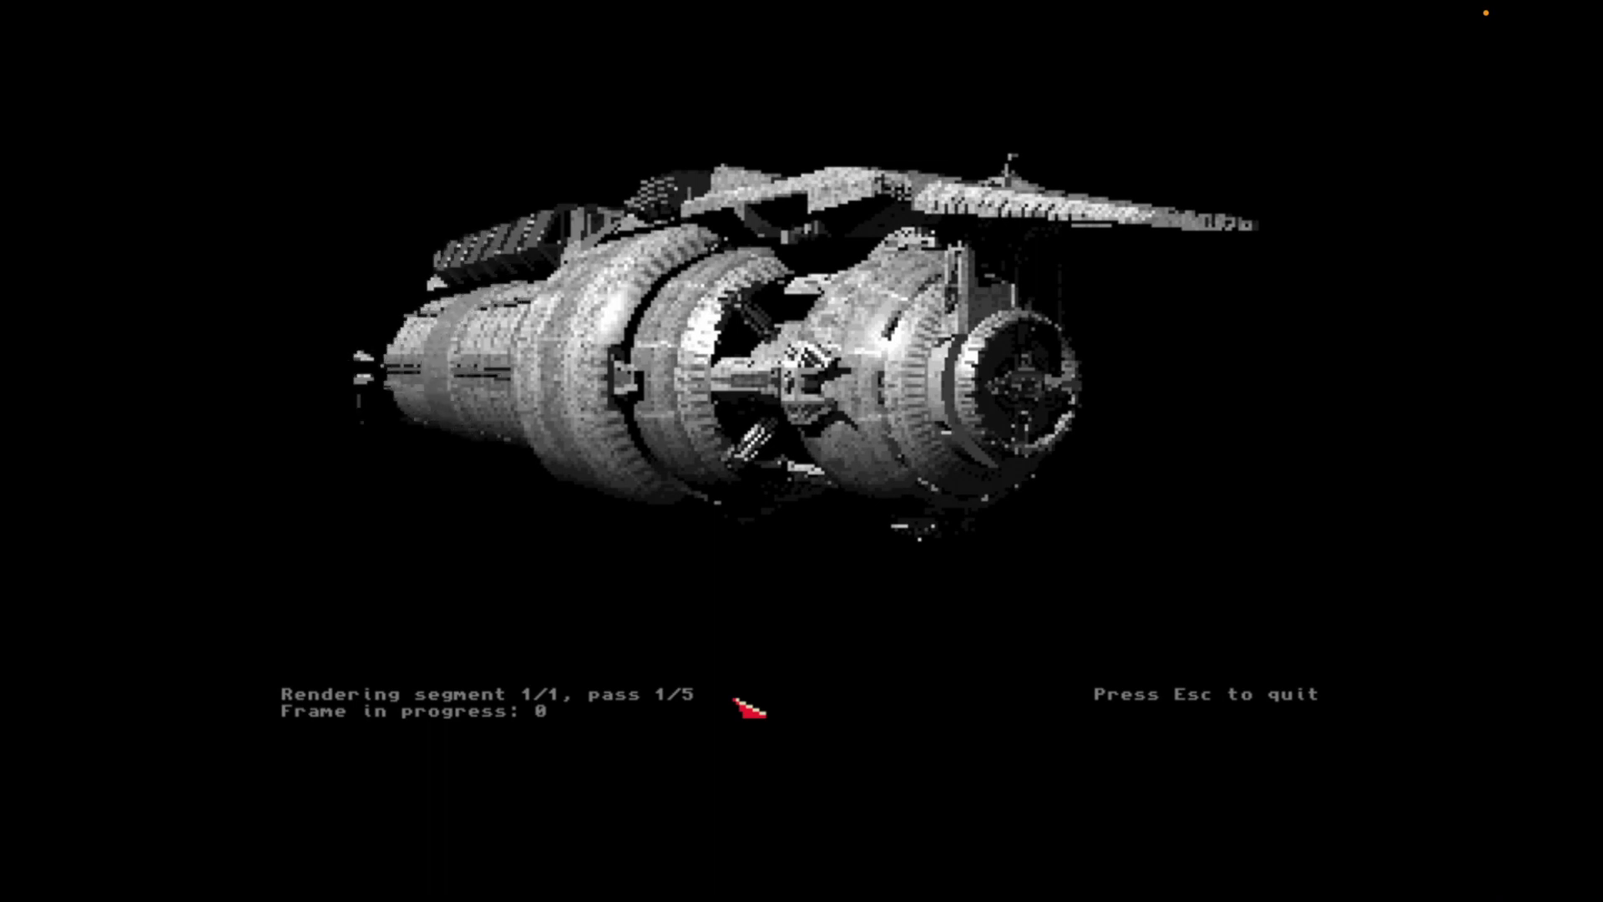
key(Escape)
Turn off antialiasing in LightWave's camera settings.
click(756, 27)
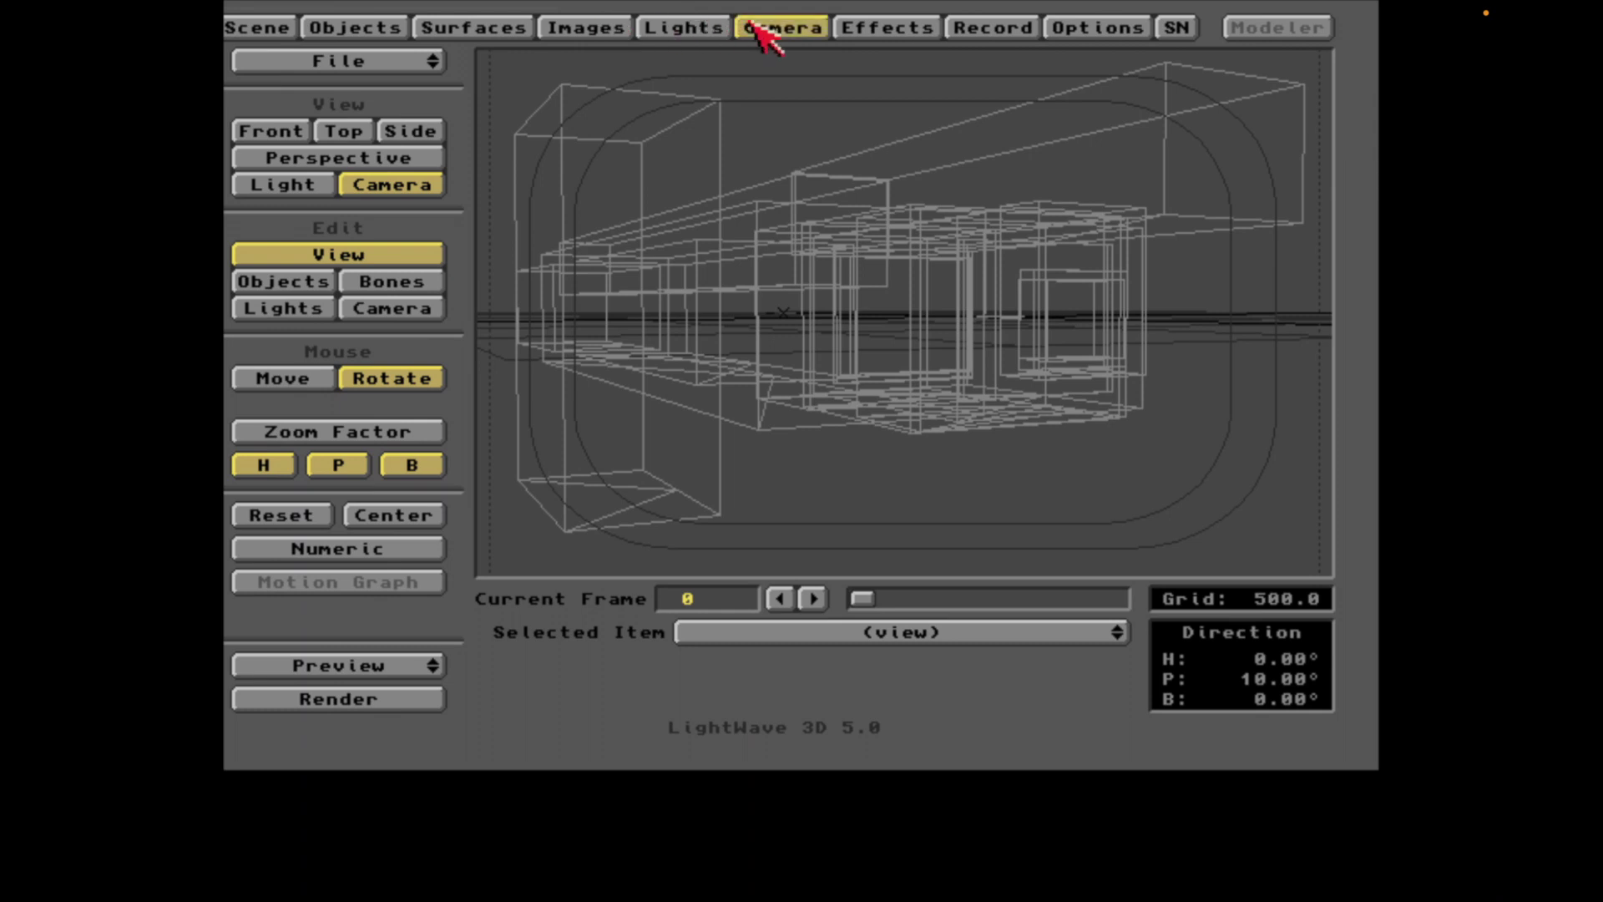
click(749, 155)
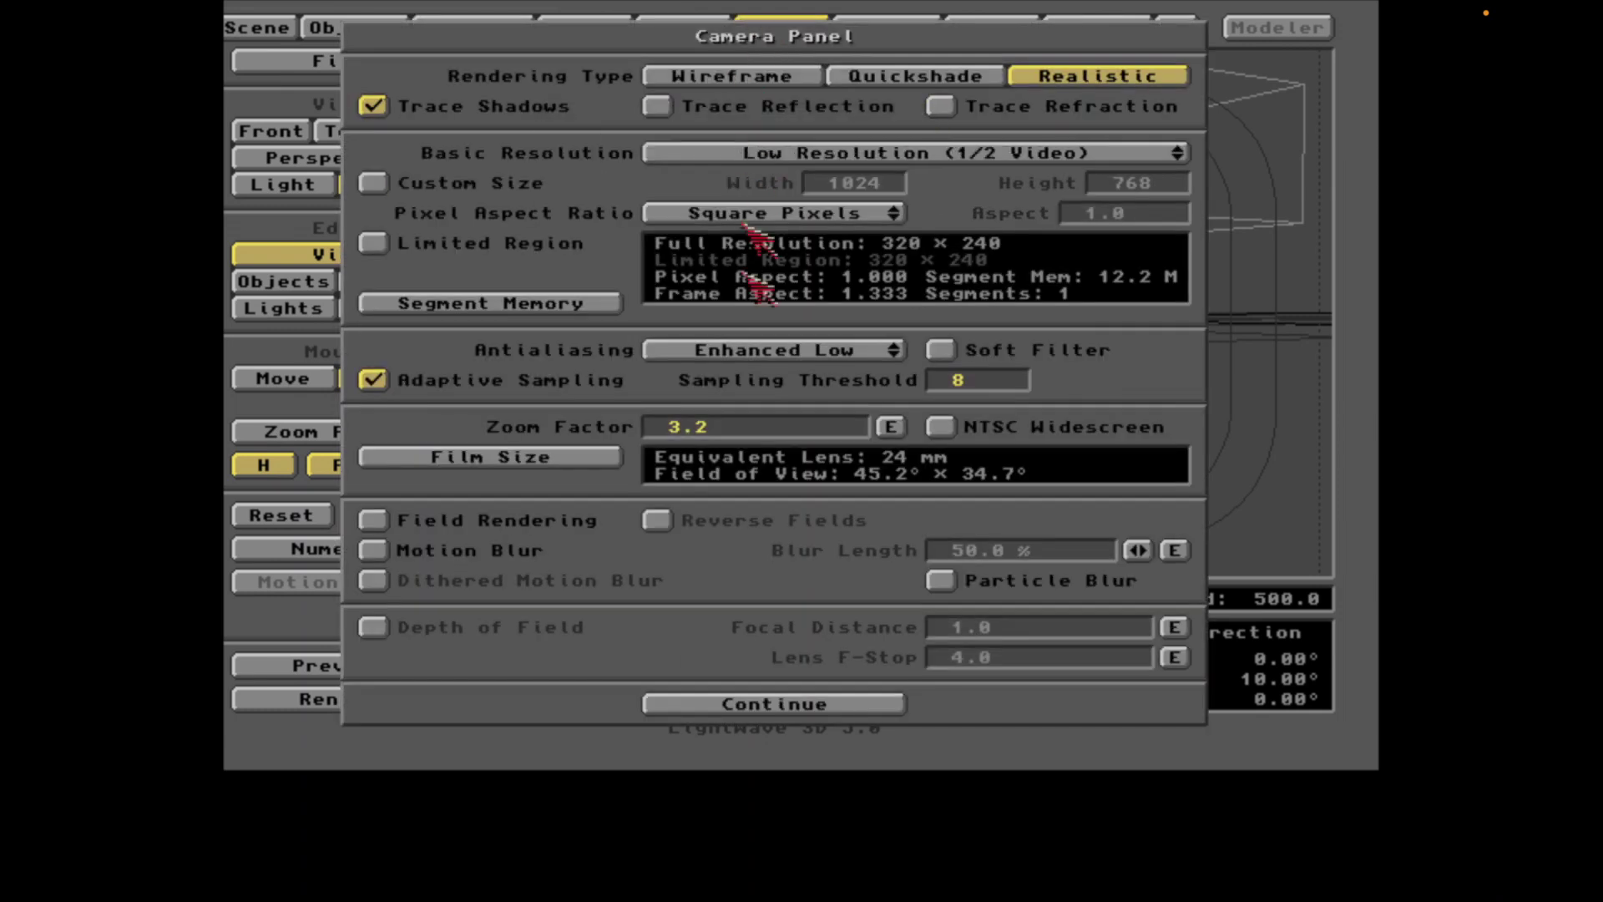
drag(752, 349, 756, 323)
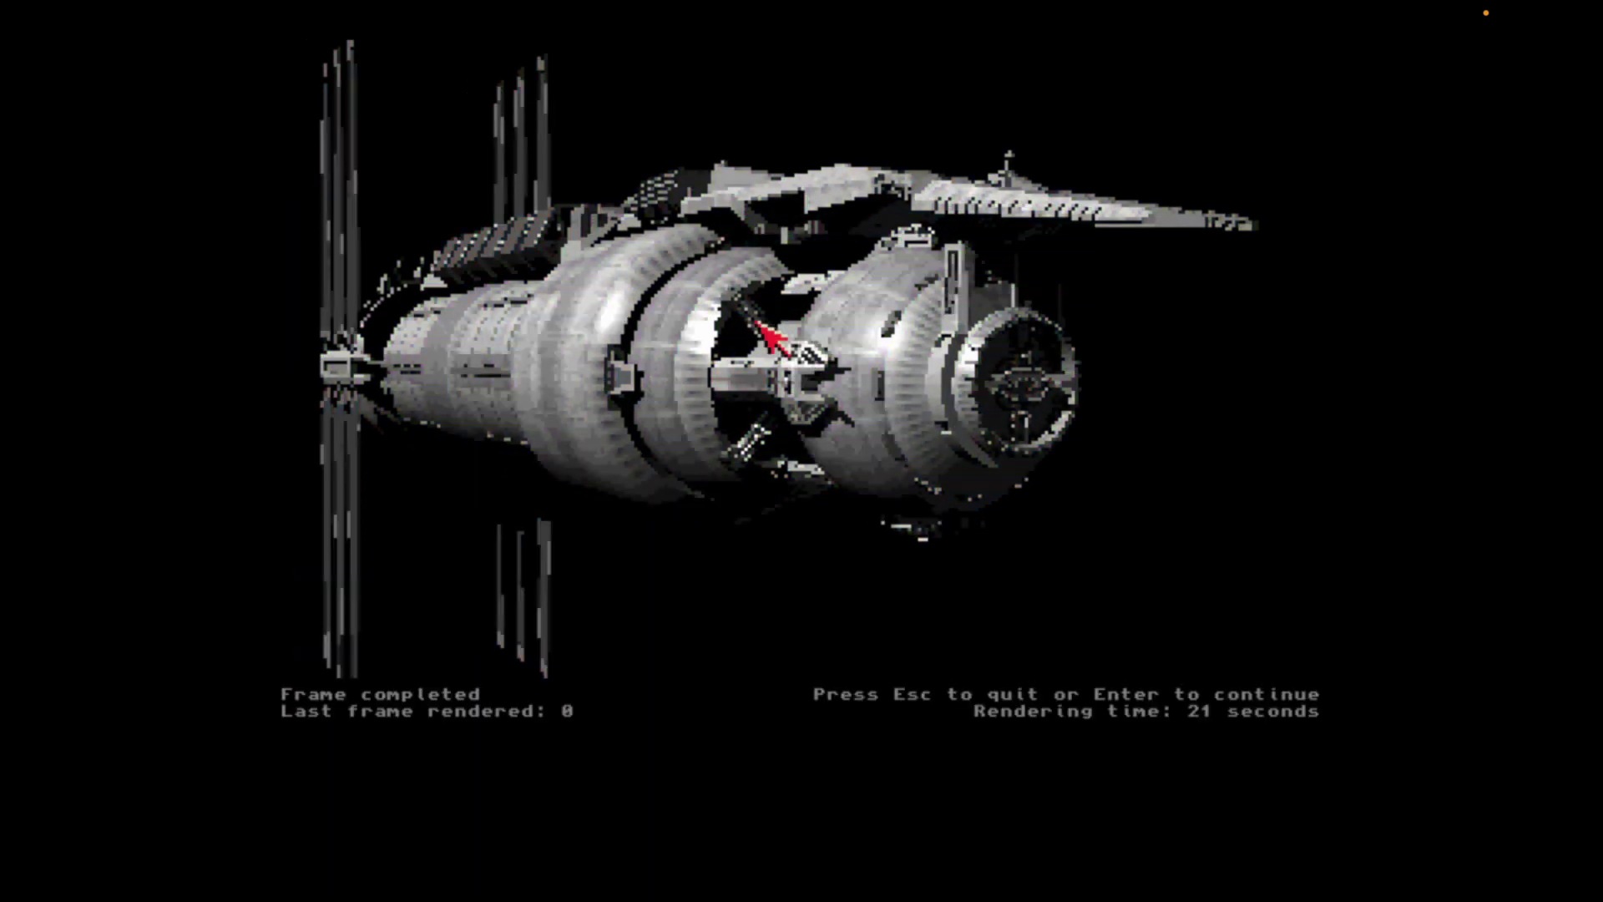
Close the finished 21-second station render and quit LightWave 3D.
key(Escape)
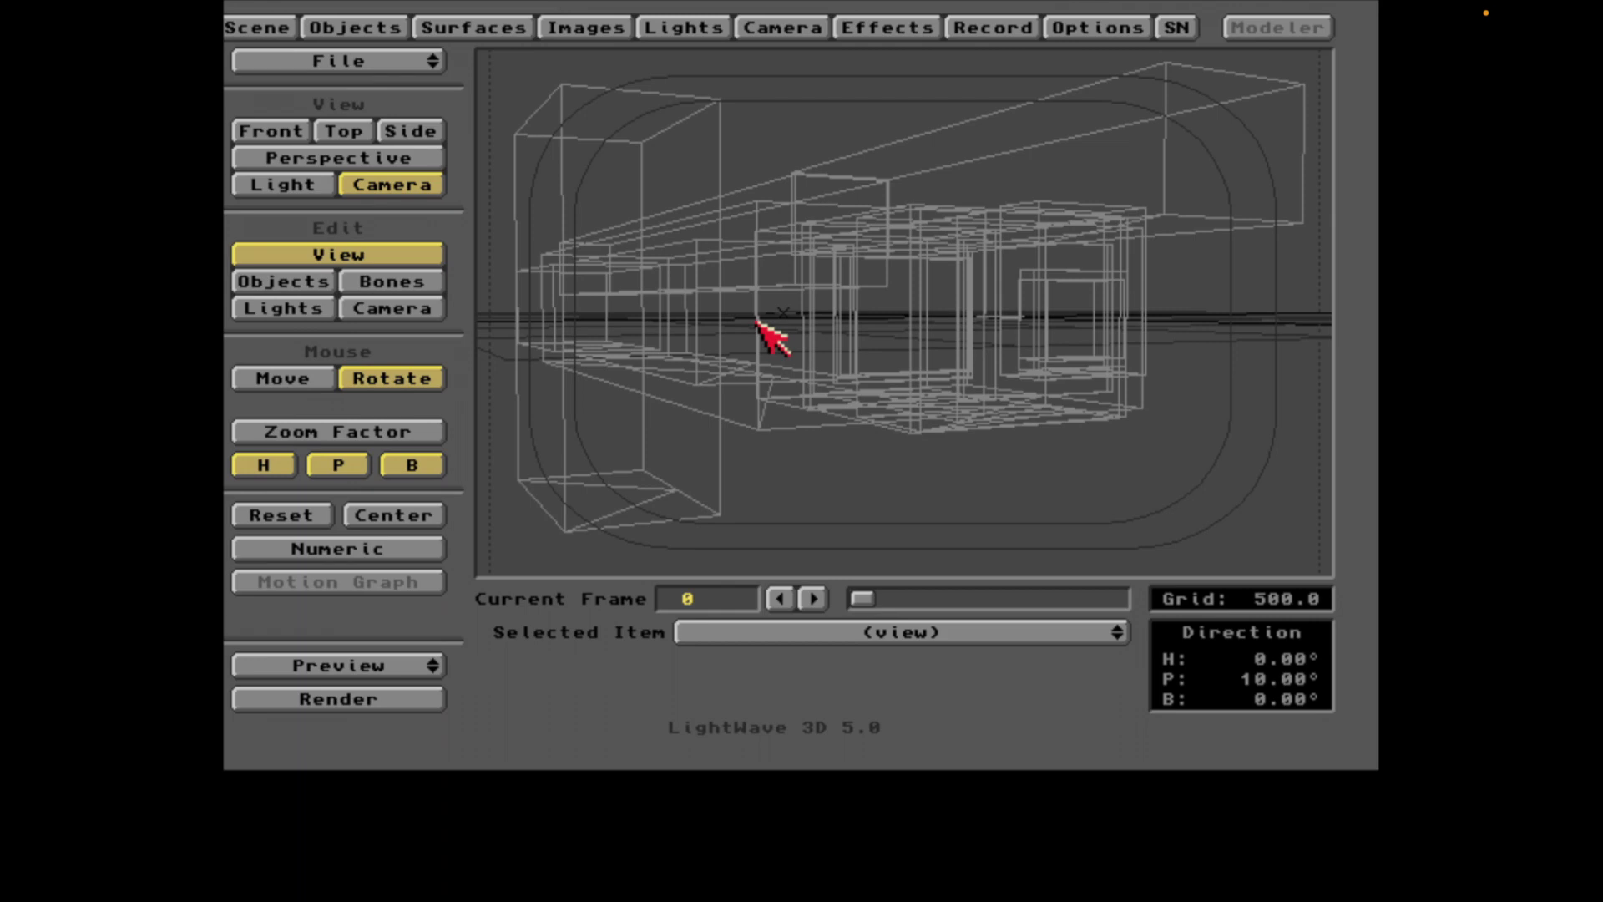
key(c)
drag(267, 28, 318, 118)
click(617, 410)
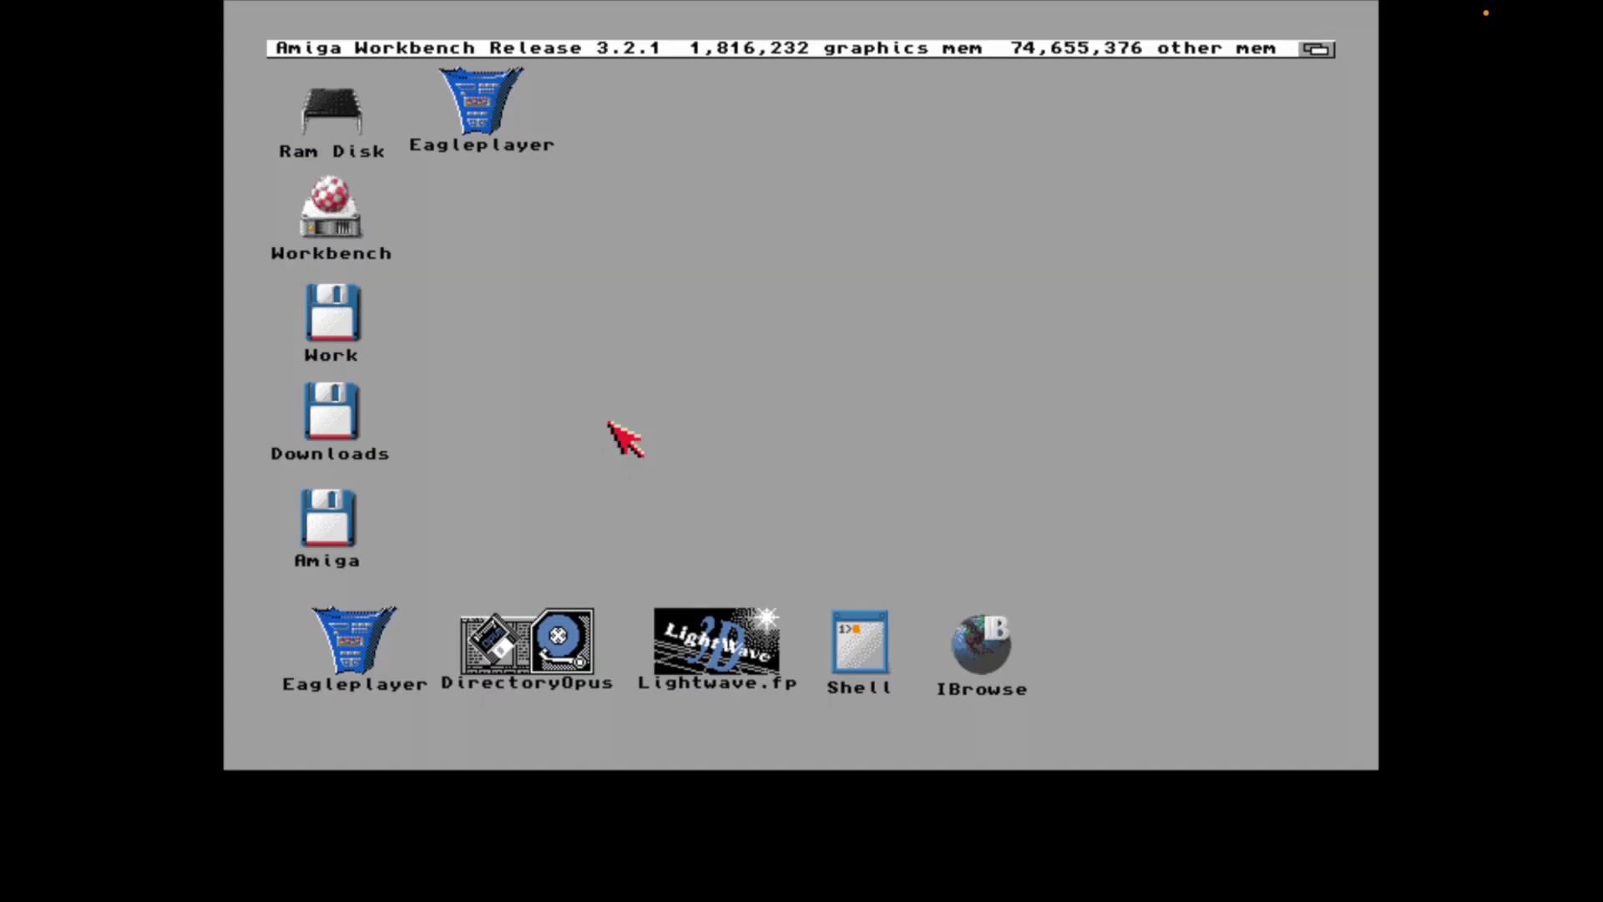
Launch VistaPro3.0 from Work > VP3 and load GrandCanyon.DEM as a VistaPro DEM.
double_click(351, 322)
click(680, 484)
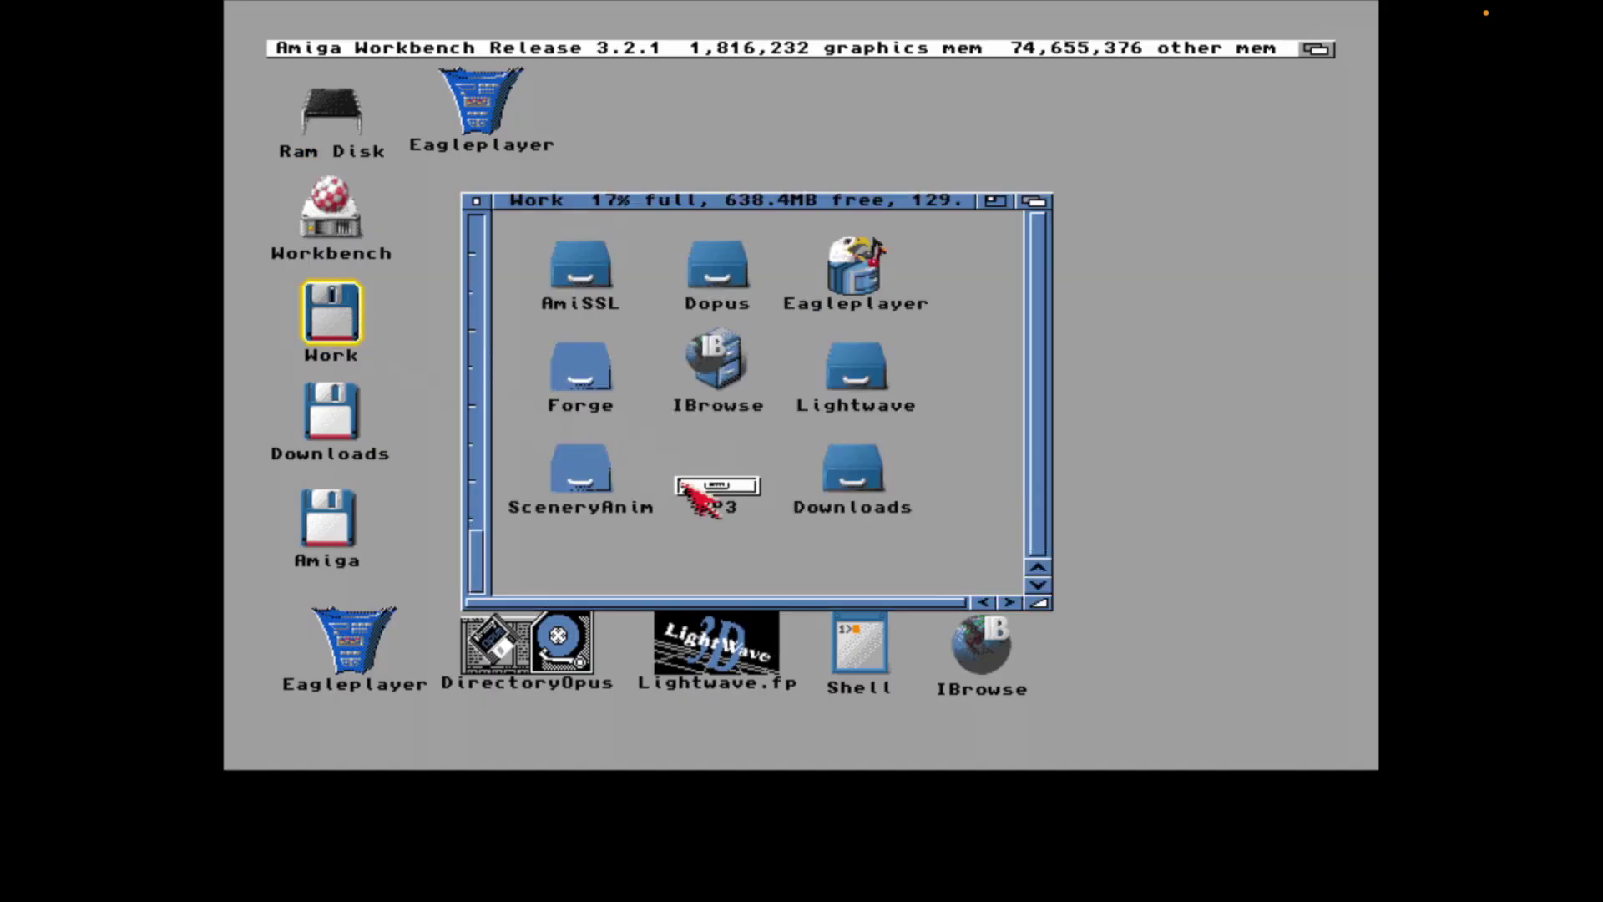
double_click(710, 491)
double_click(1018, 338)
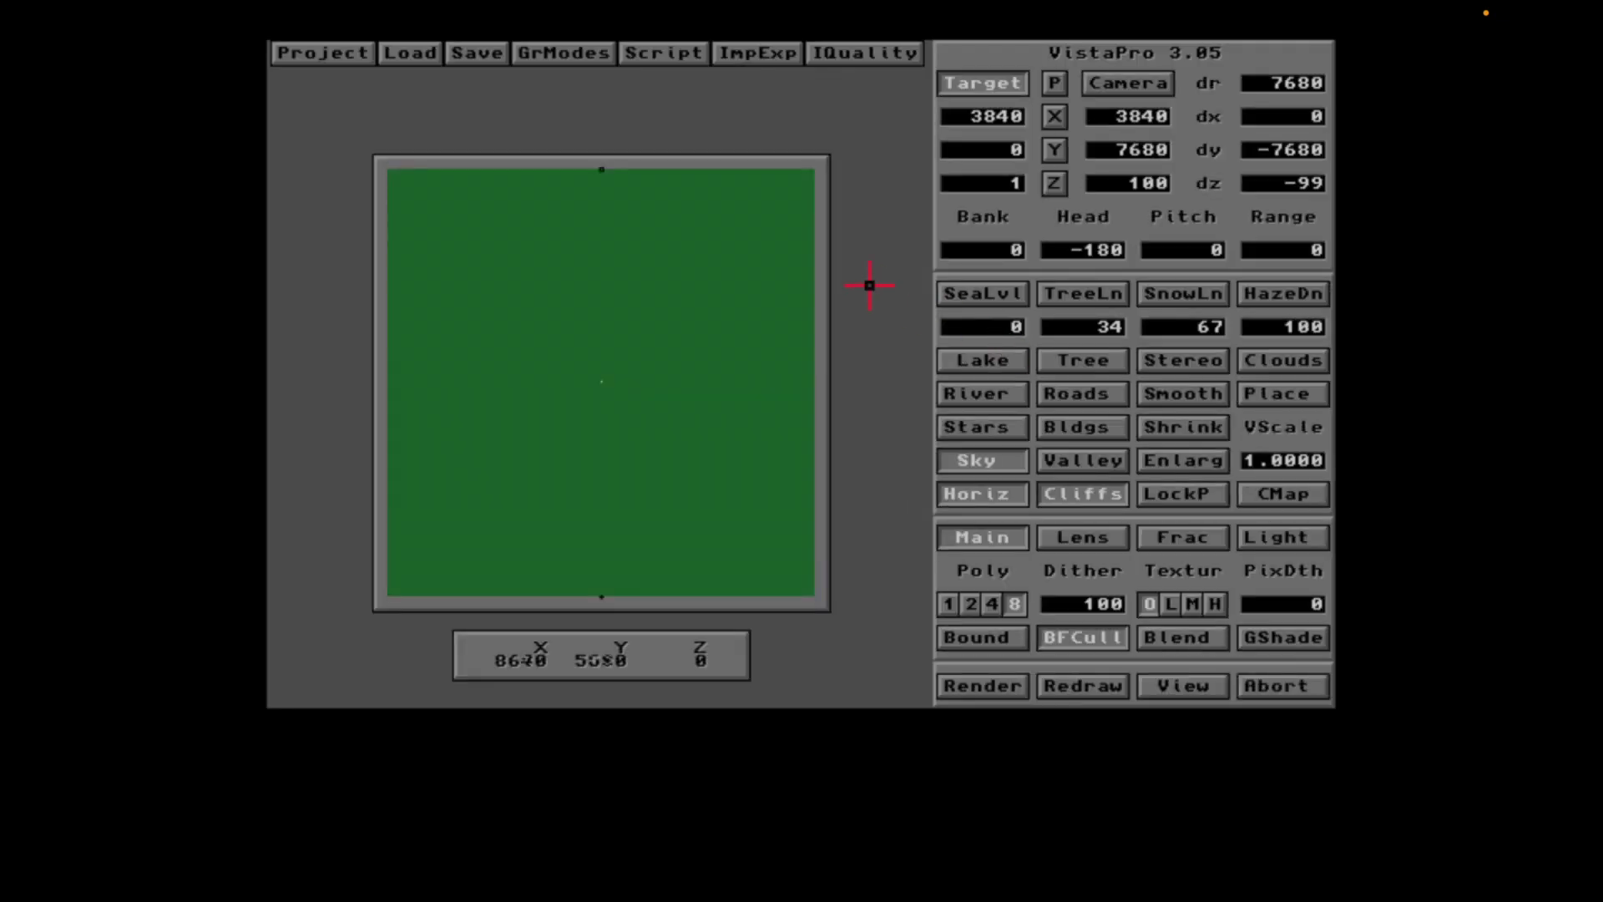
click(418, 51)
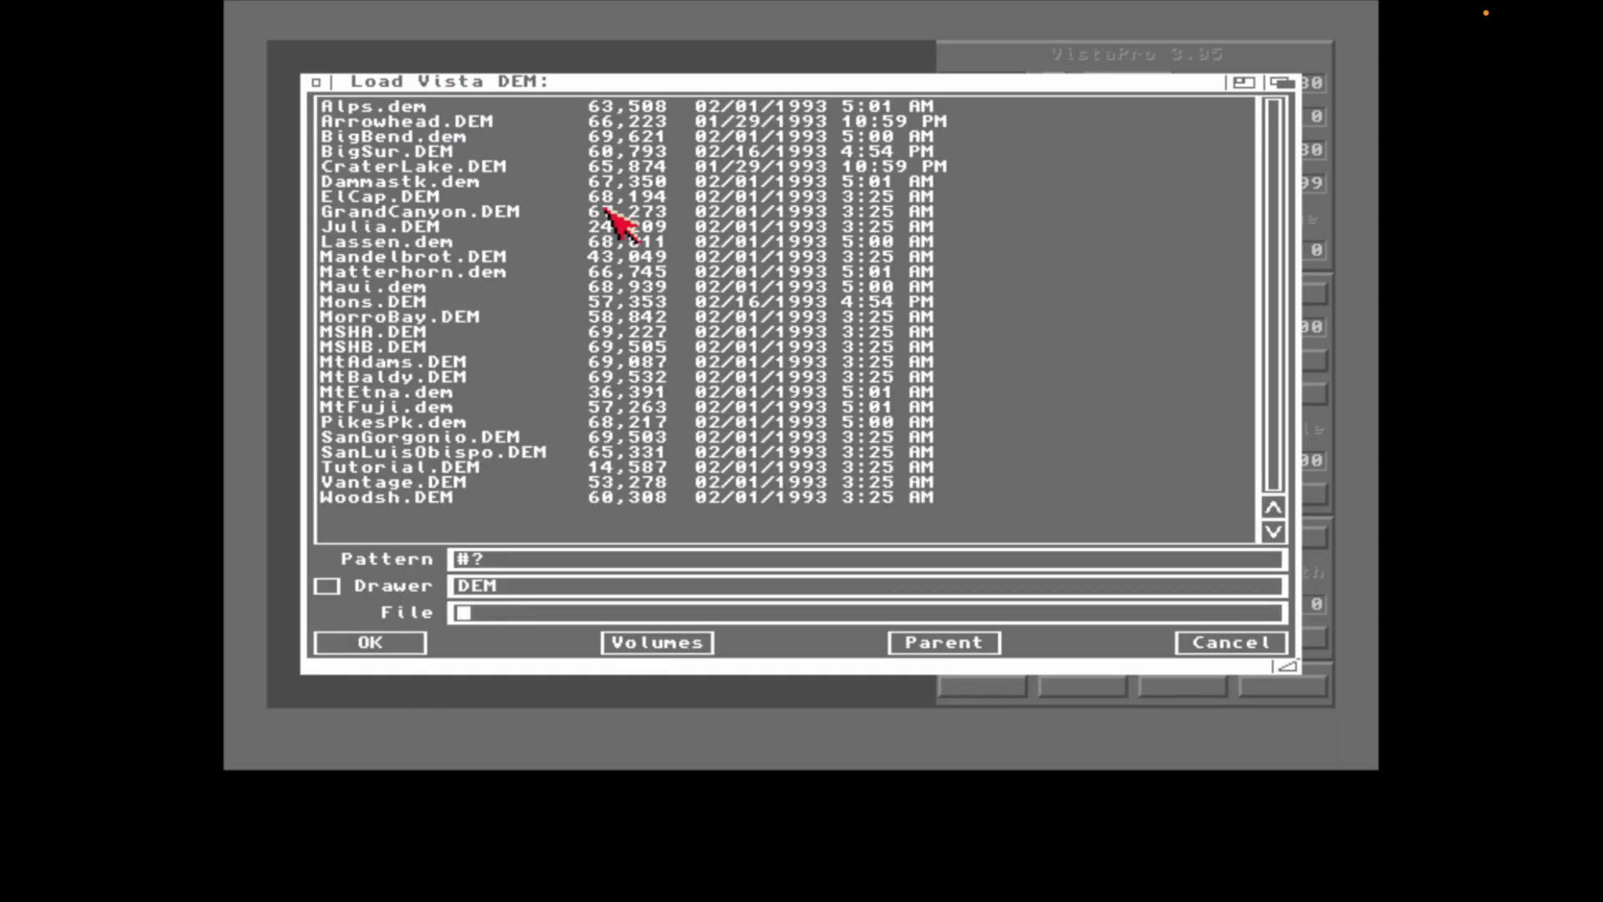
double_click(477, 211)
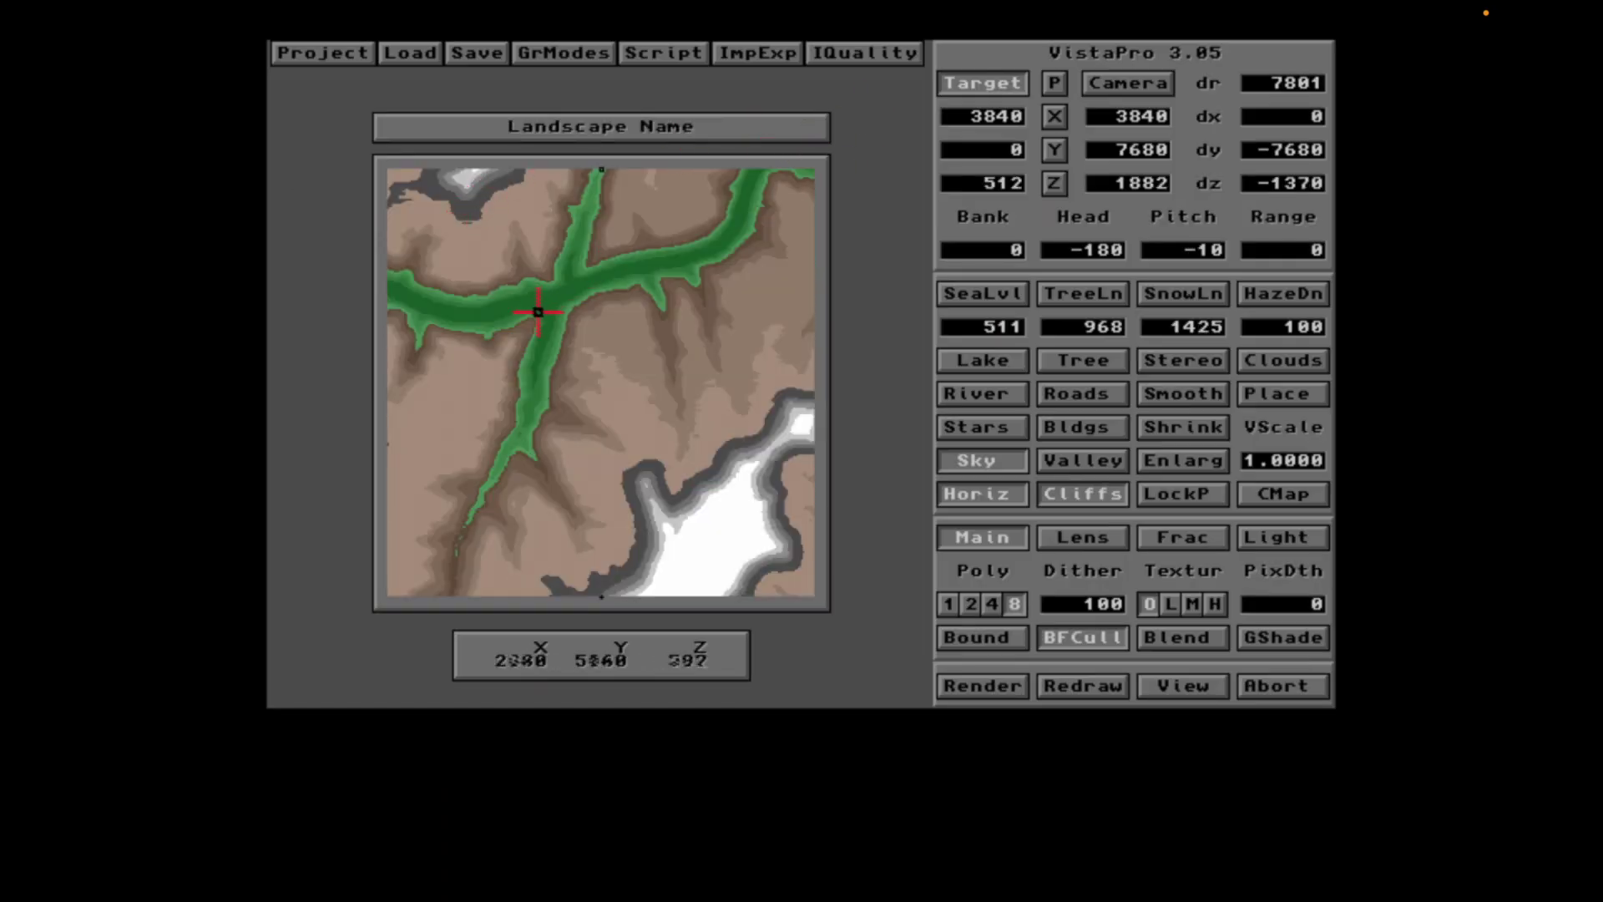
Set the target at 2160/5160/524 and the camera at 4110/5820, then preview the wireframe.
click(507, 309)
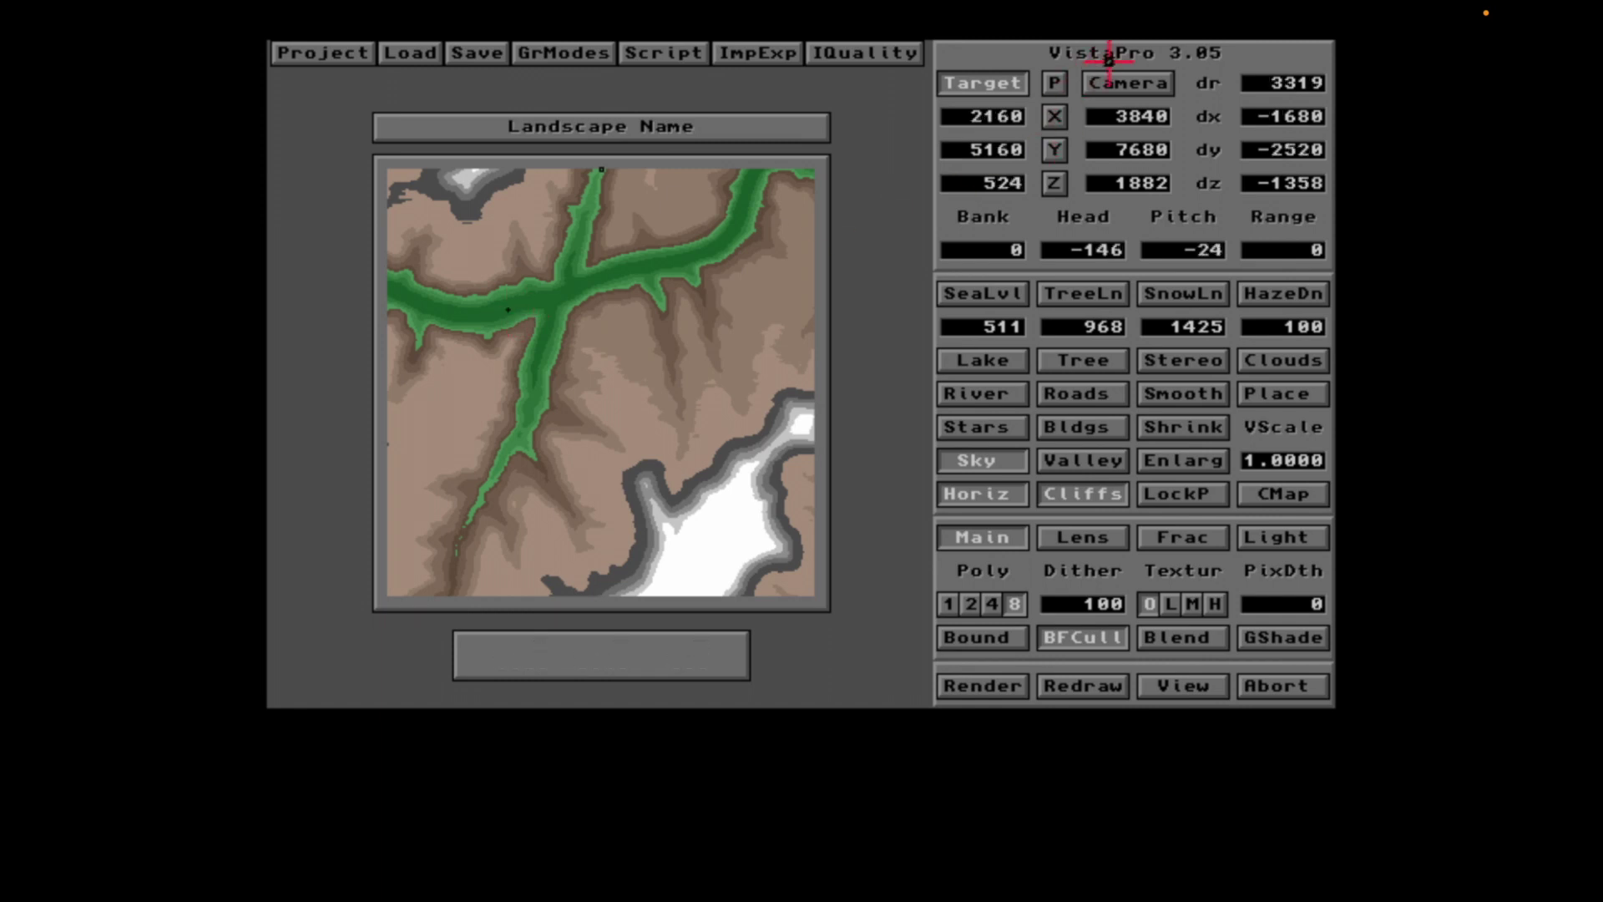
click(1114, 78)
click(616, 273)
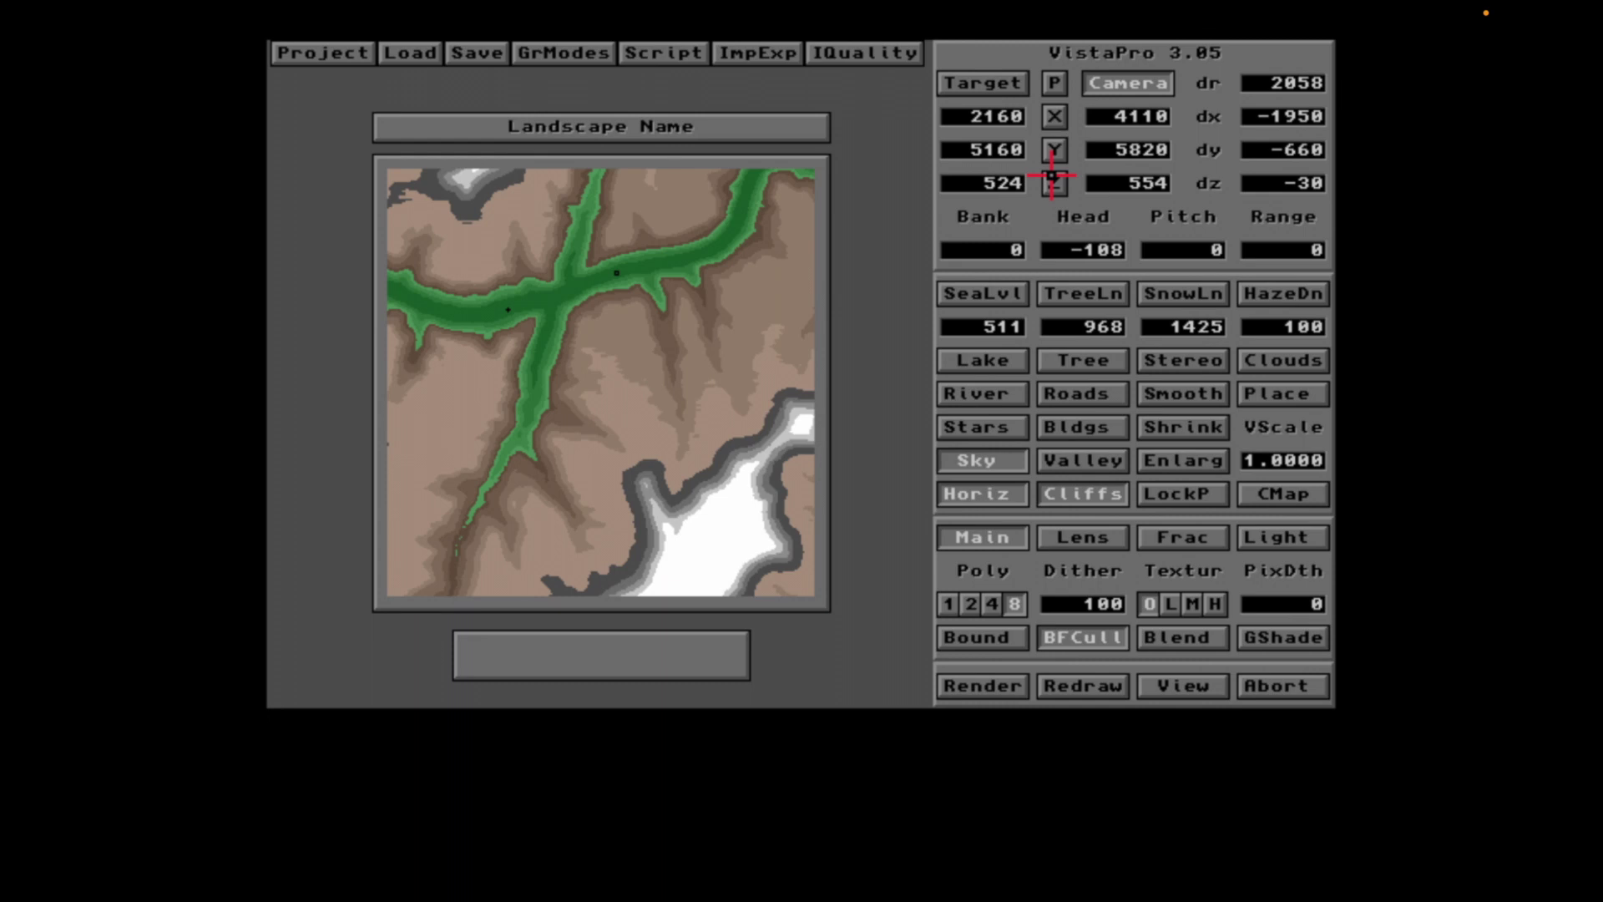
click(1054, 82)
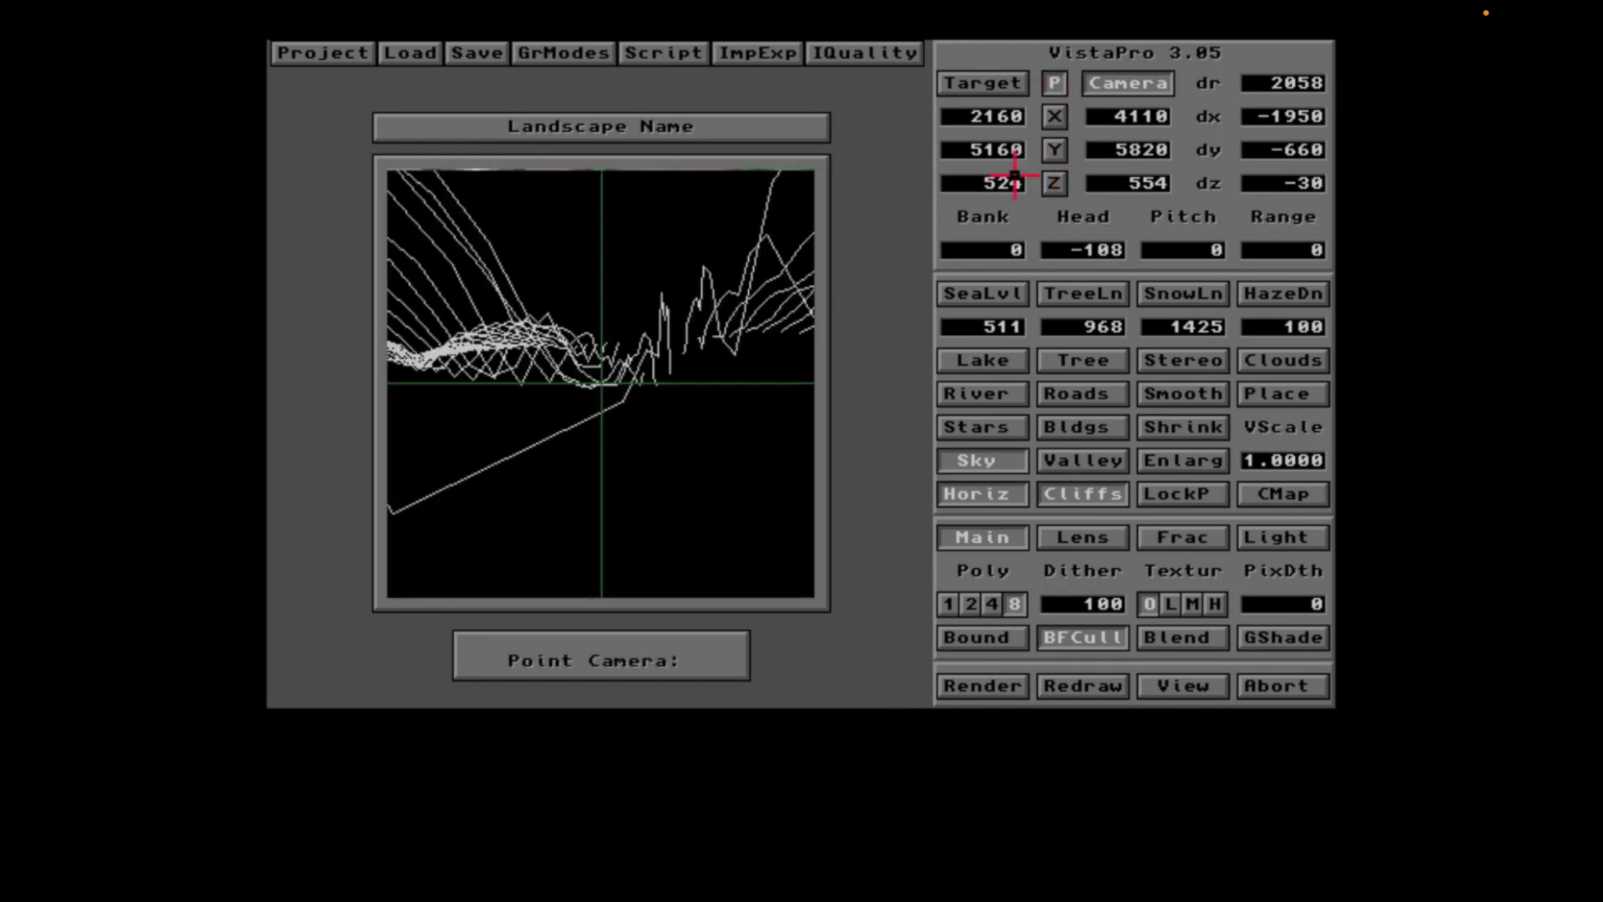
Raise the camera height to 1004, preview again, and return to the map.
click(1117, 183)
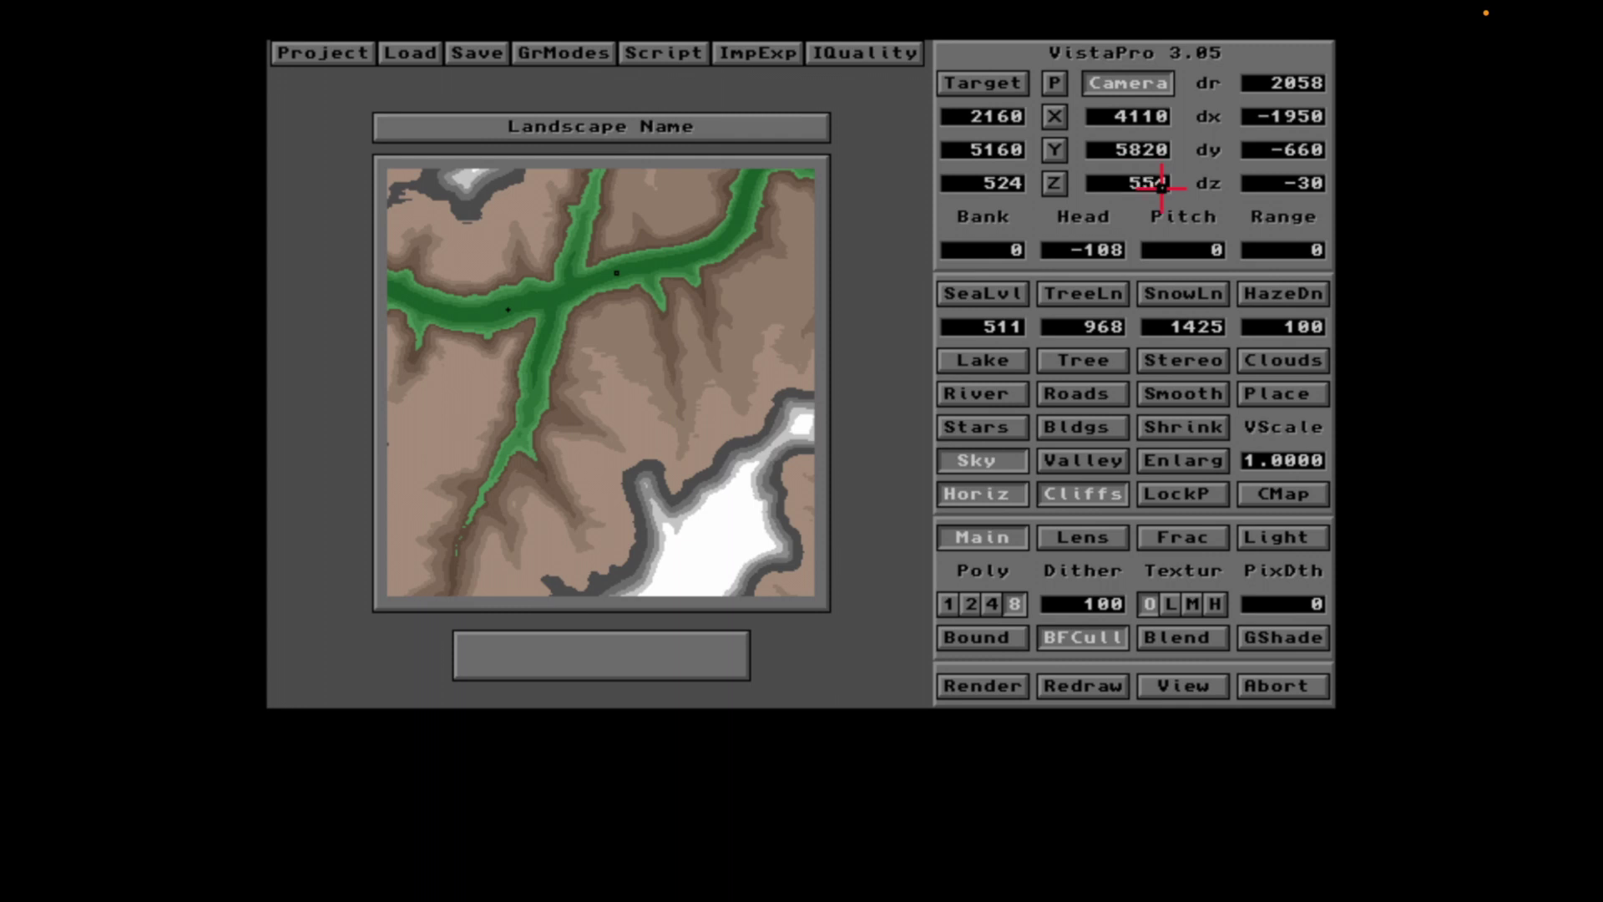
key(Delete)
key(Delete)
key(Delete)
text(4)
text(100)
key(Return)
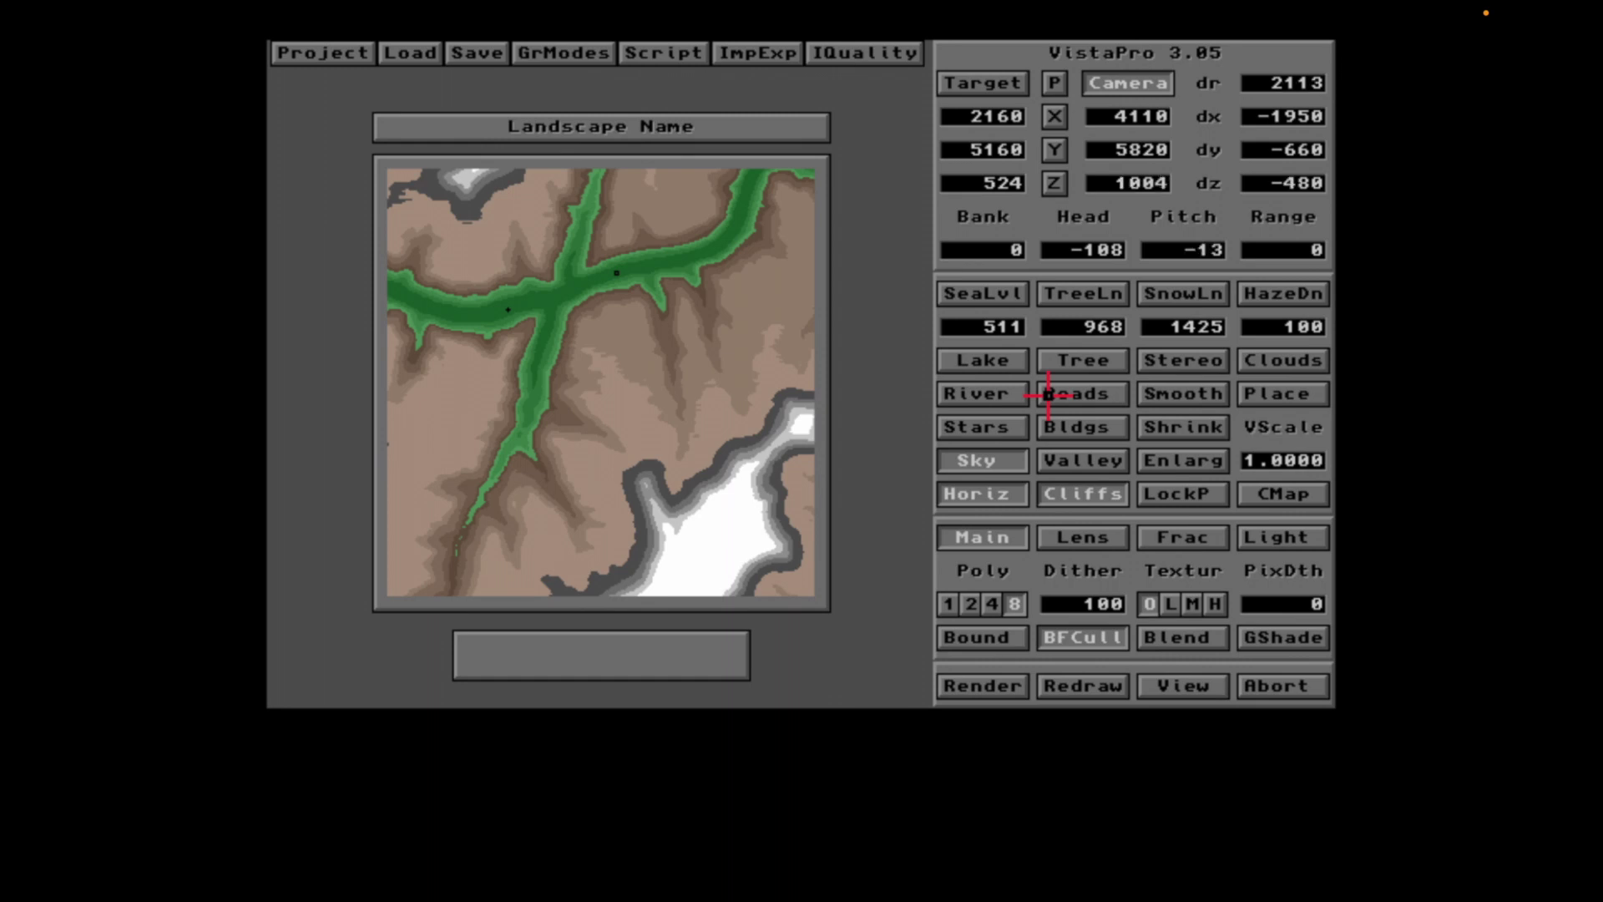
click(1056, 84)
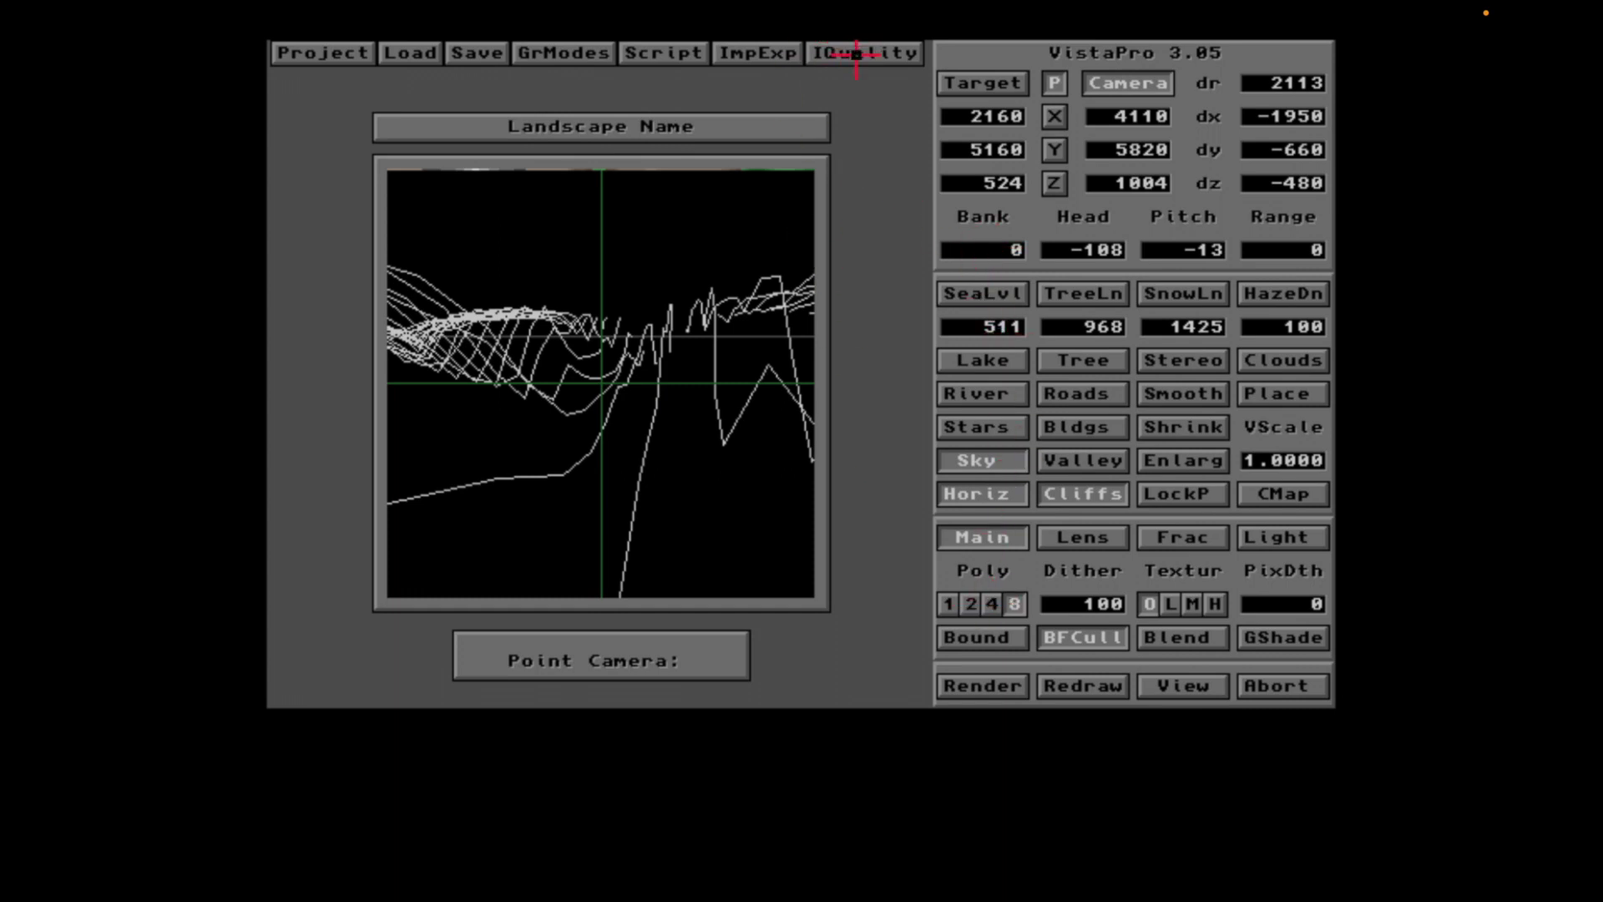
click(1052, 82)
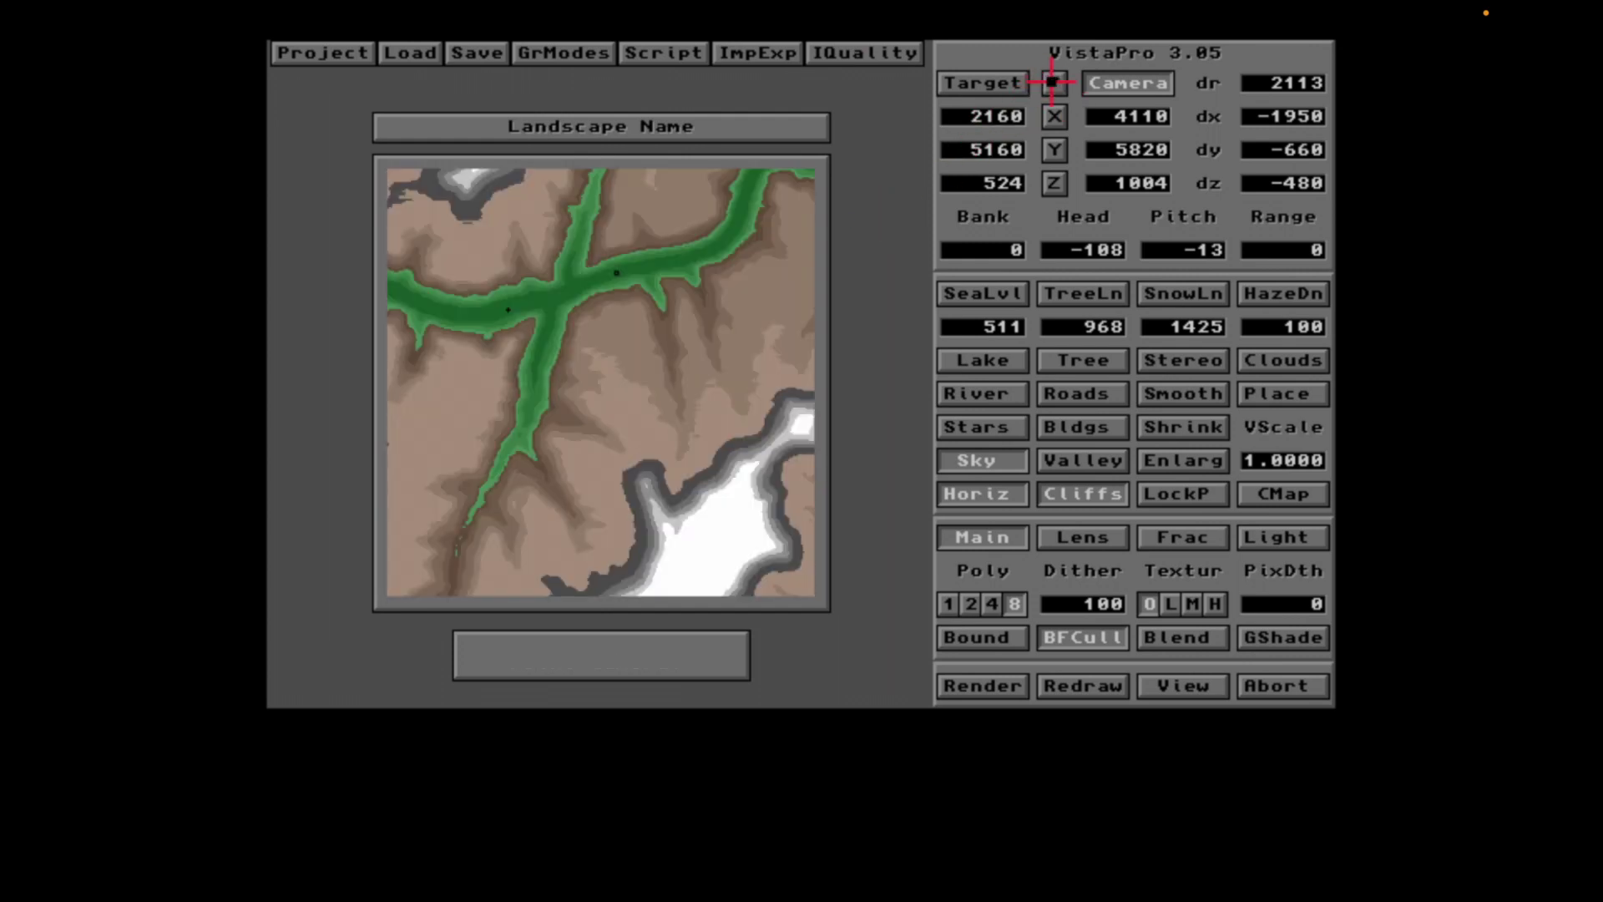
Set image quality to Ultra and the display mode to LoRes HAM-8 at 320×200.
click(841, 52)
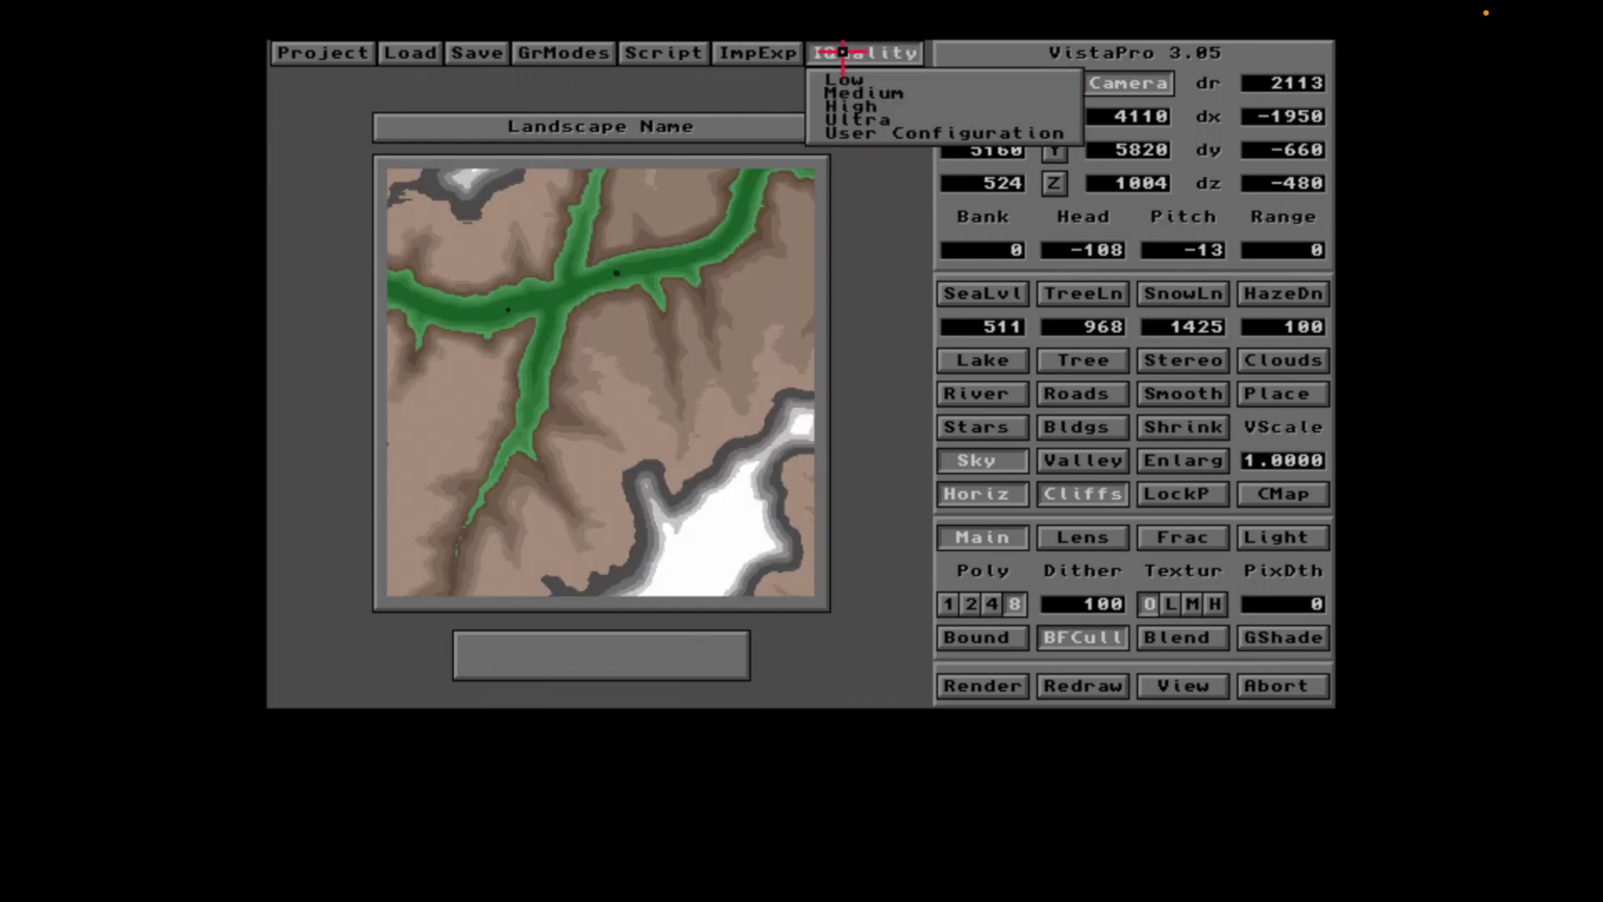
click(843, 119)
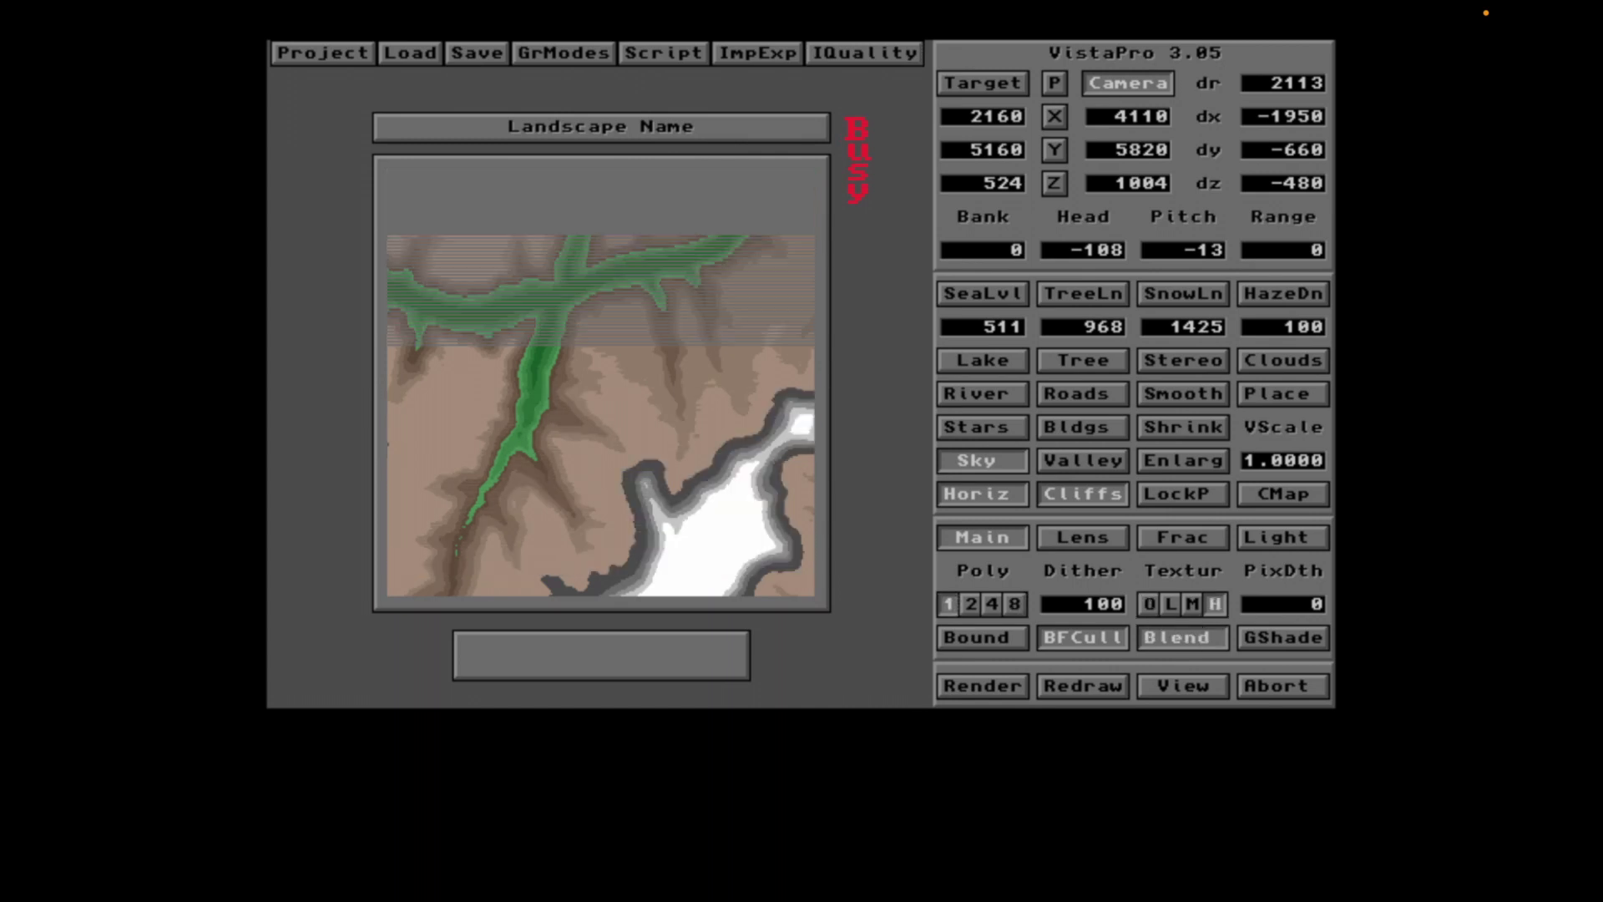
click(595, 51)
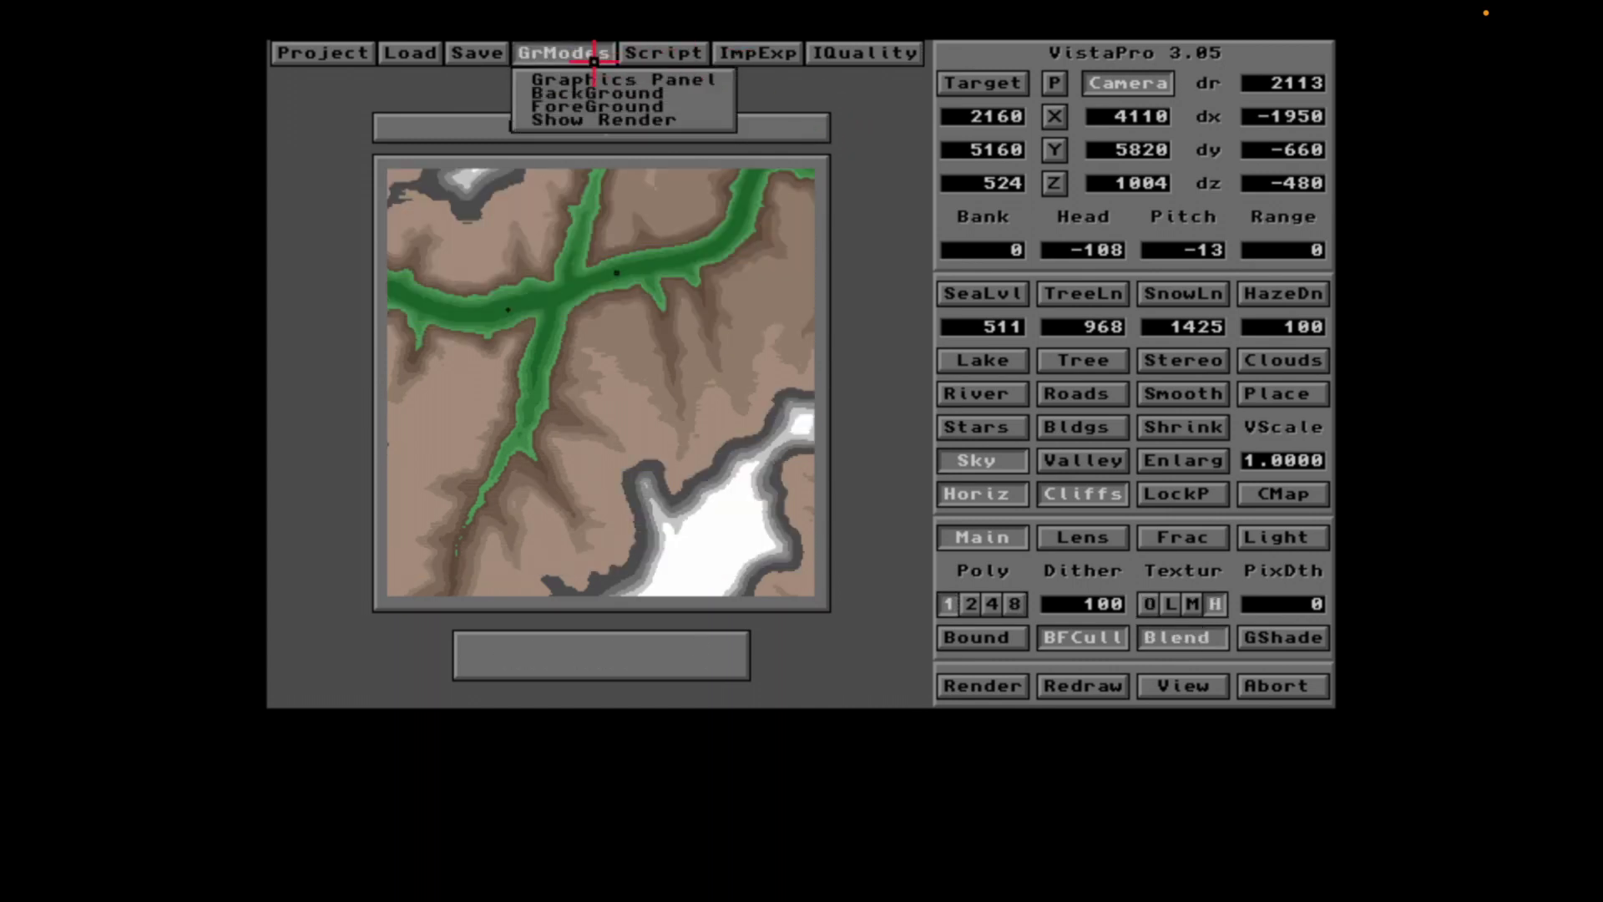
click(593, 79)
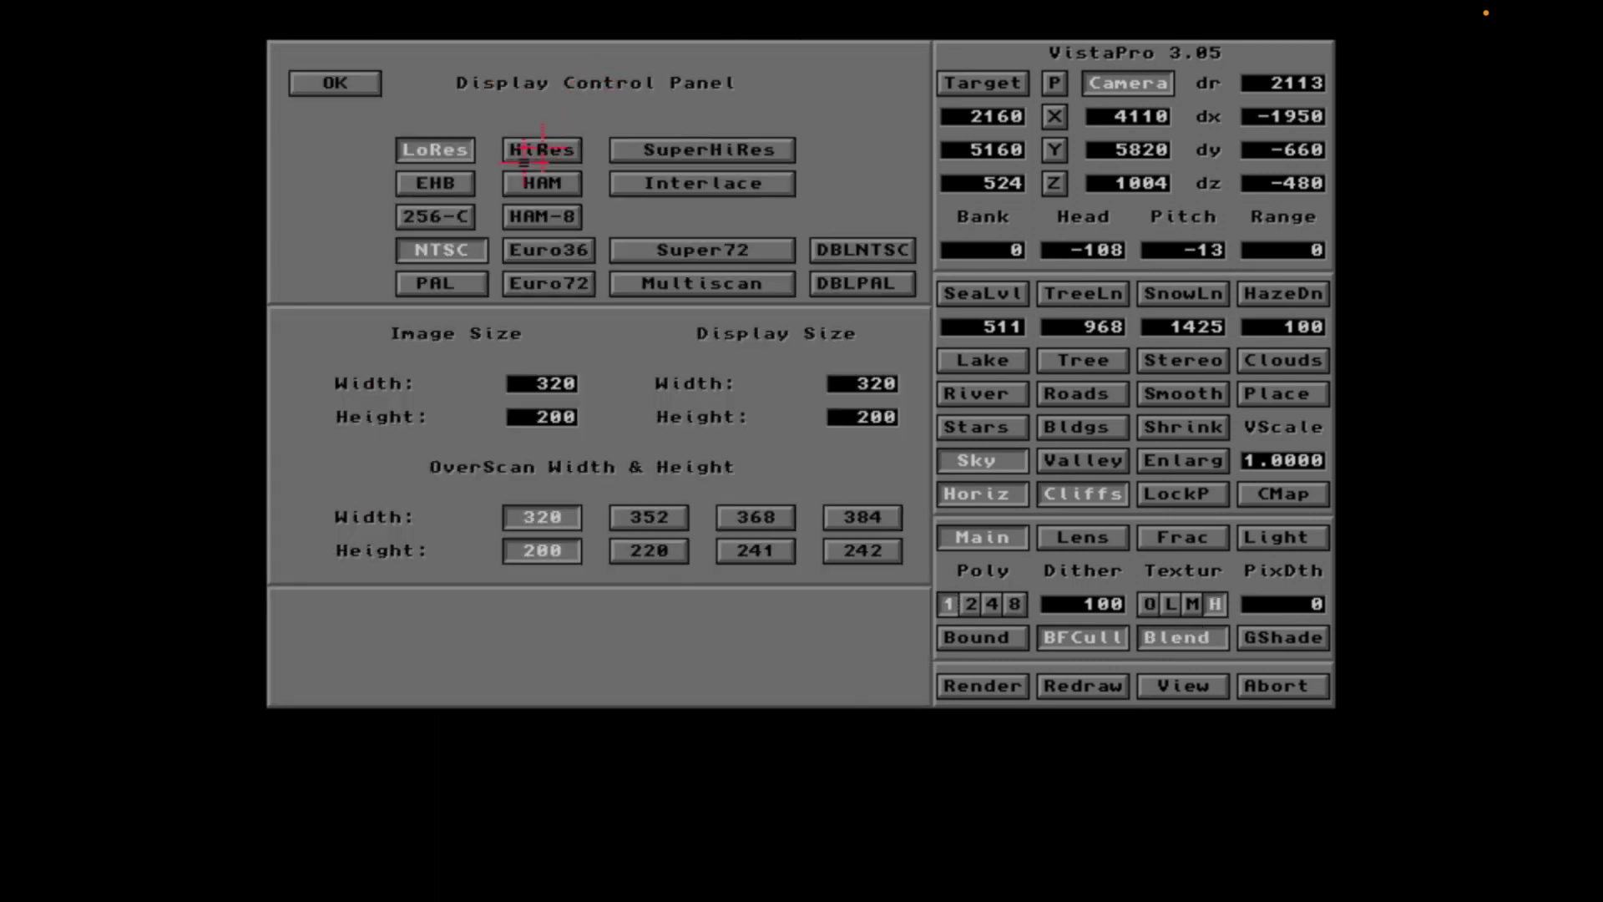
click(530, 215)
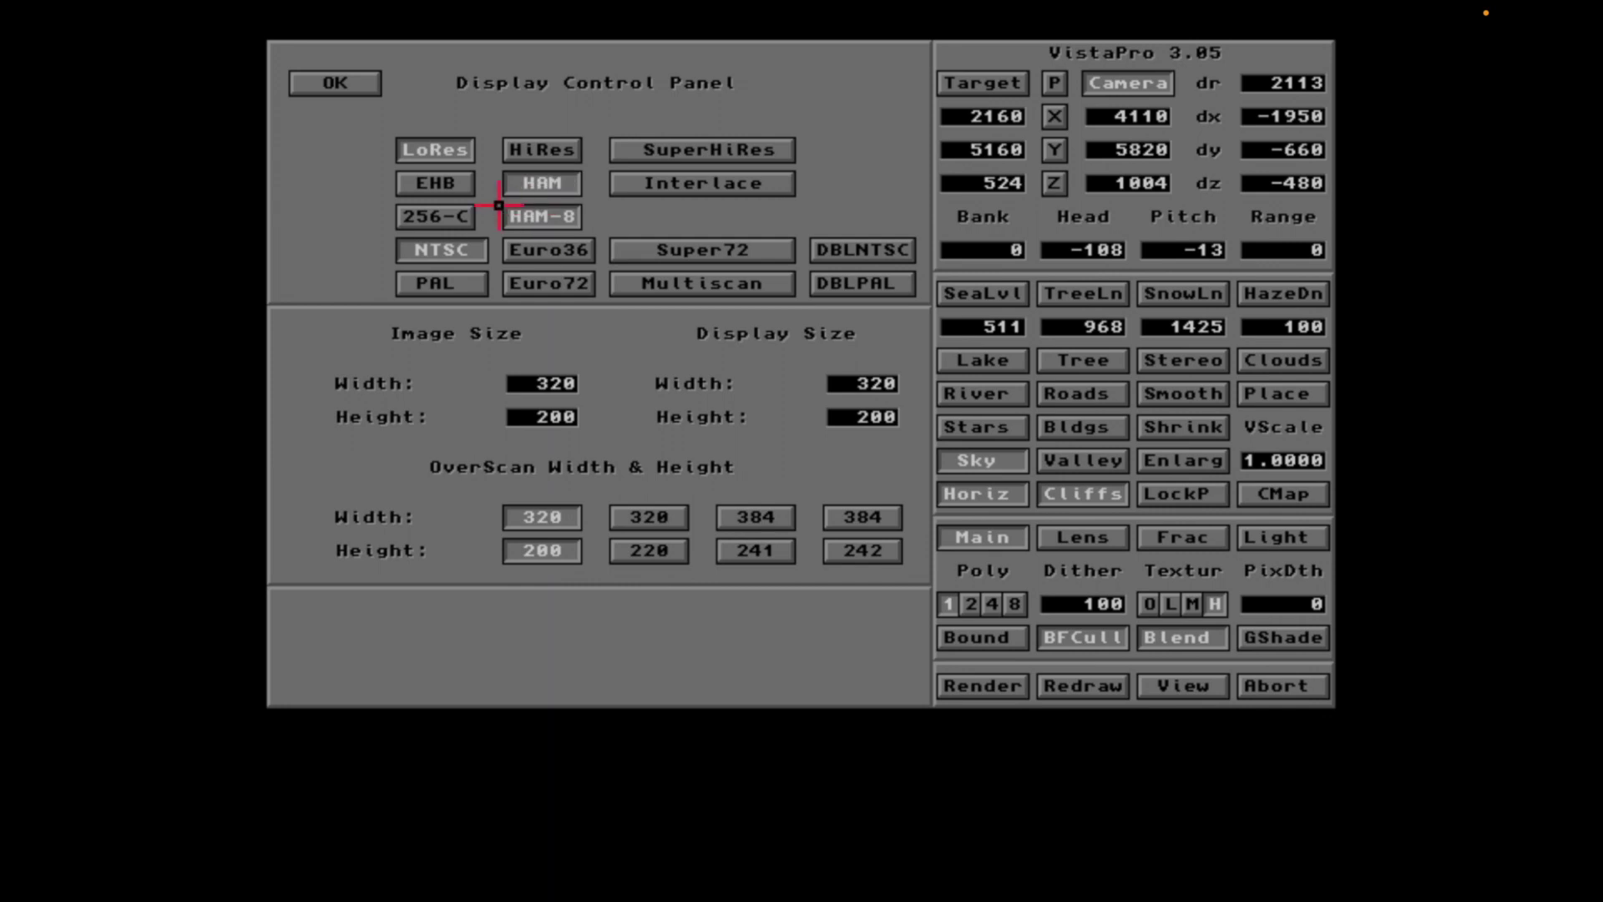
click(347, 77)
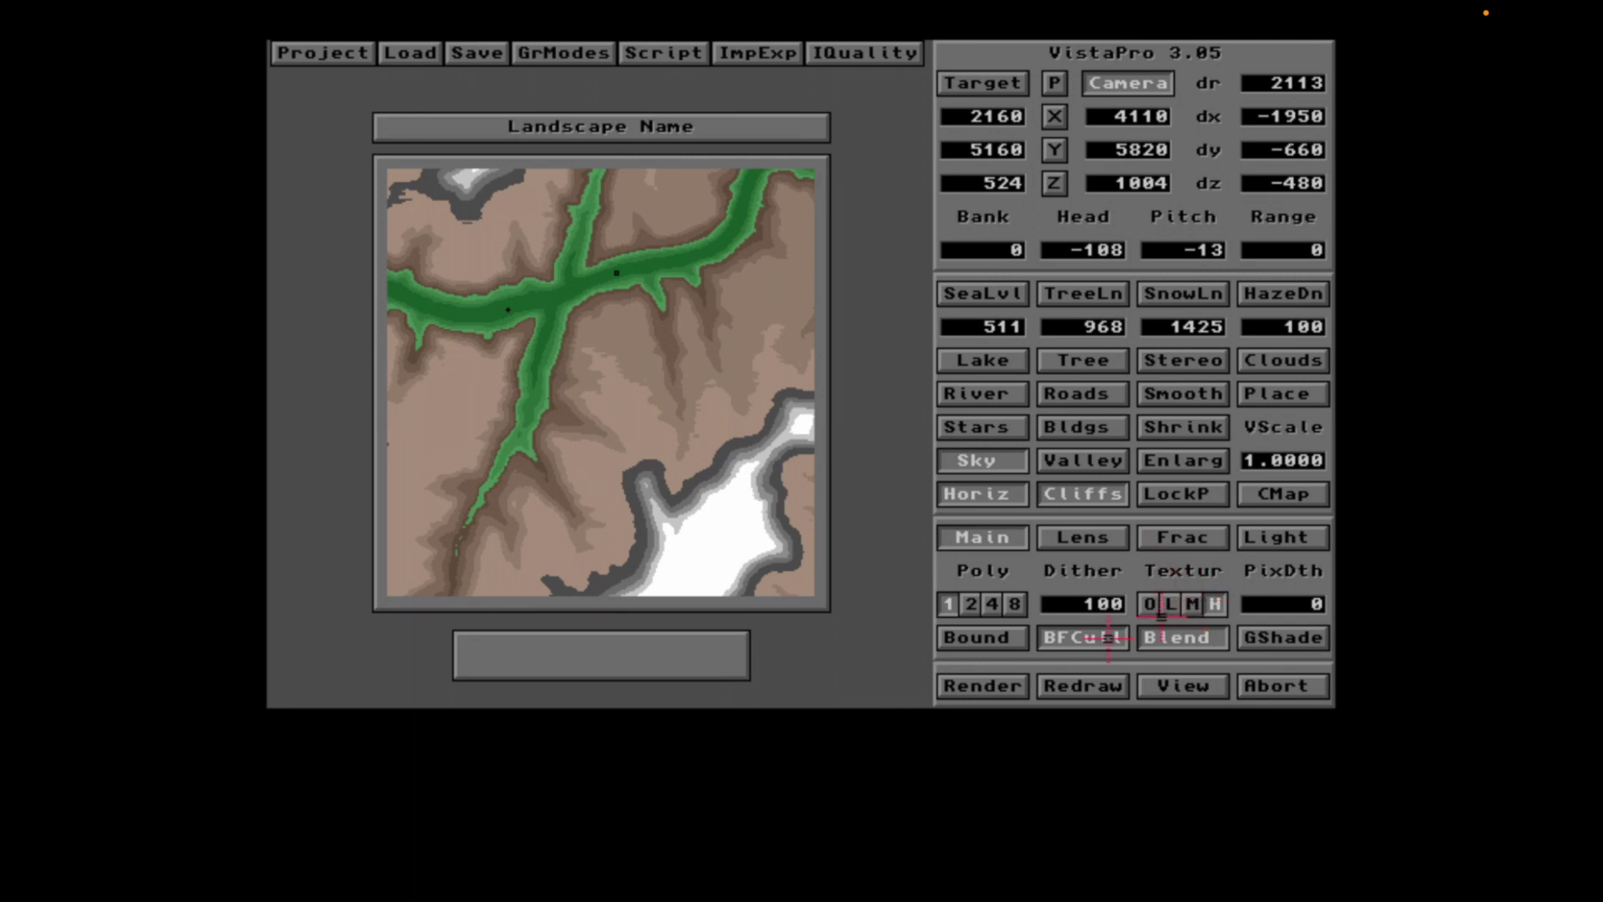
Render the Grand Canyon view from the placed camera.
click(975, 686)
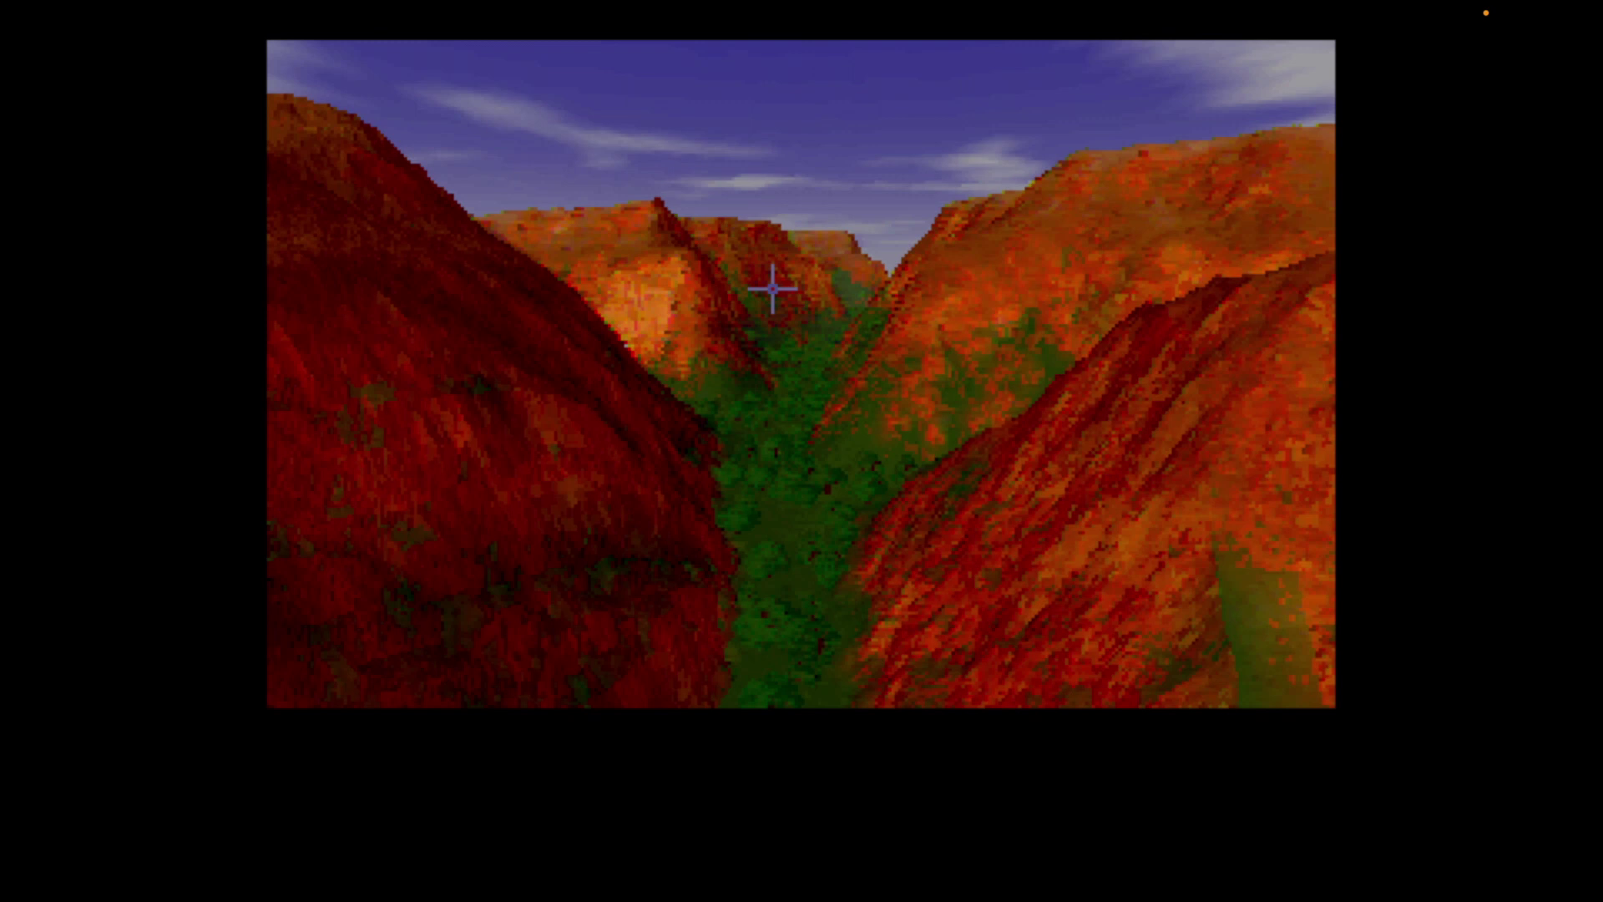
Close the render, quit VistaPro via Project > Quit, and move the Work window up-right.
click(772, 288)
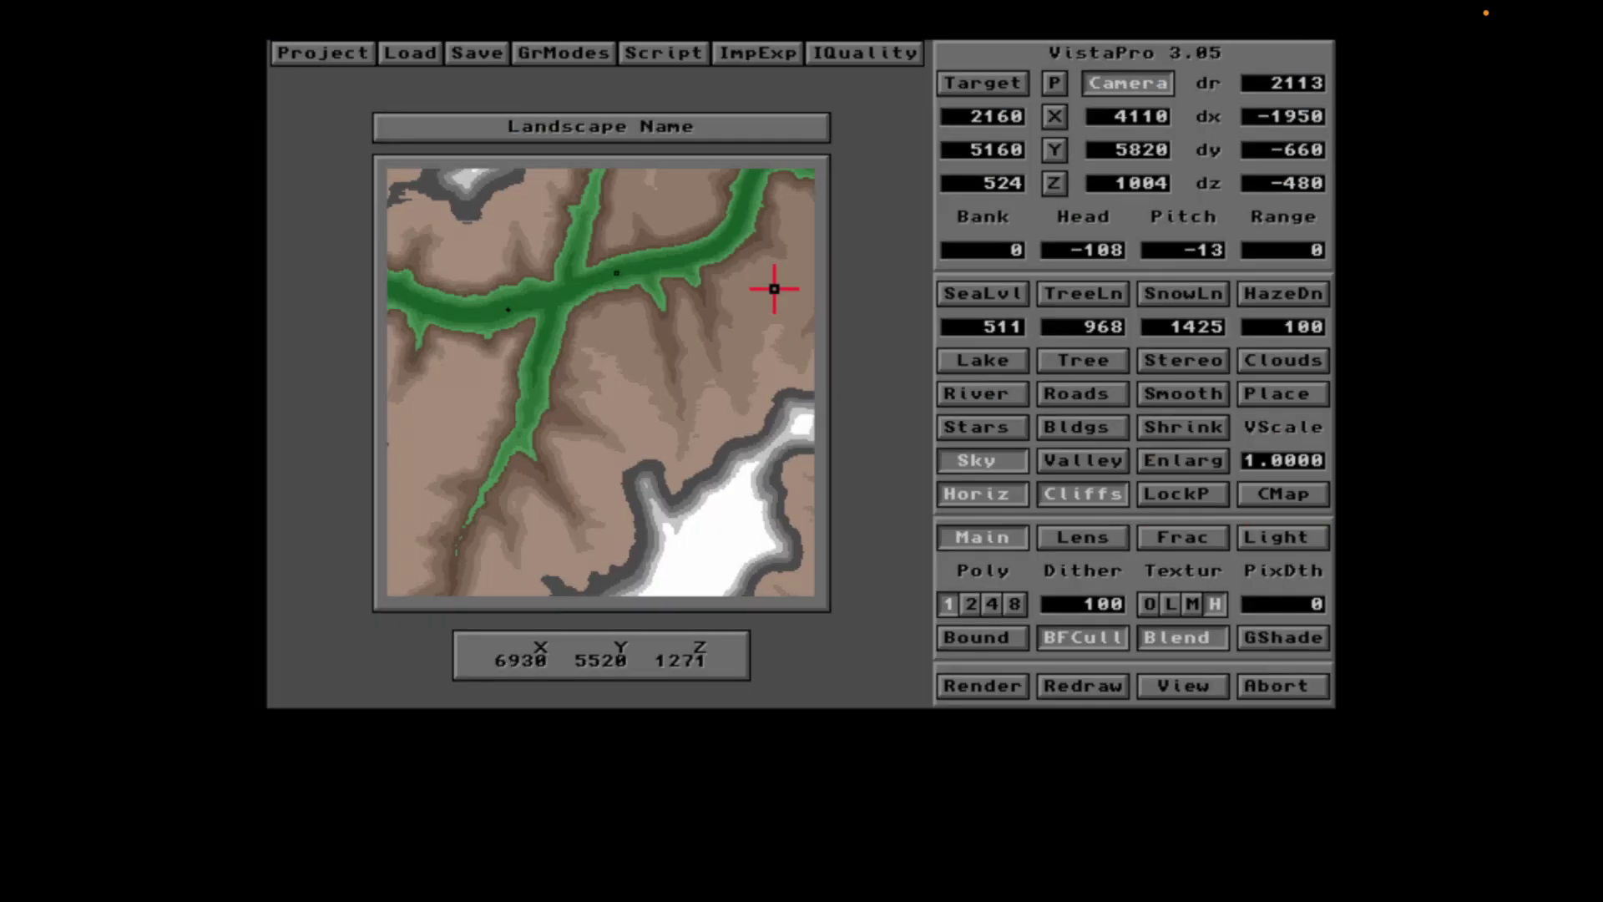
click(298, 48)
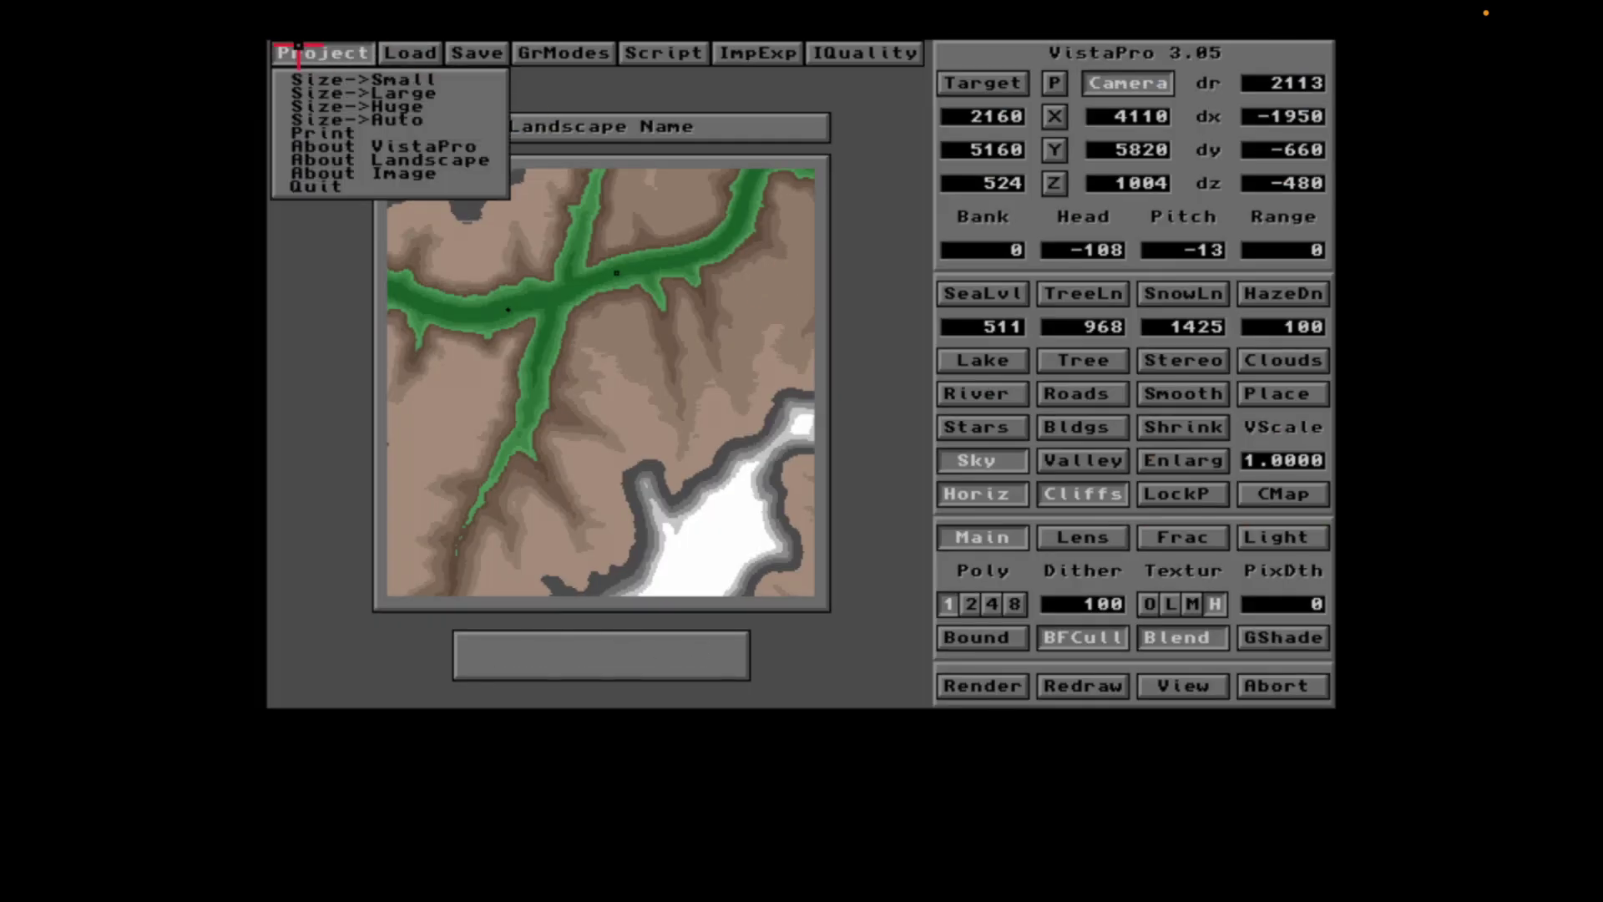
click(292, 186)
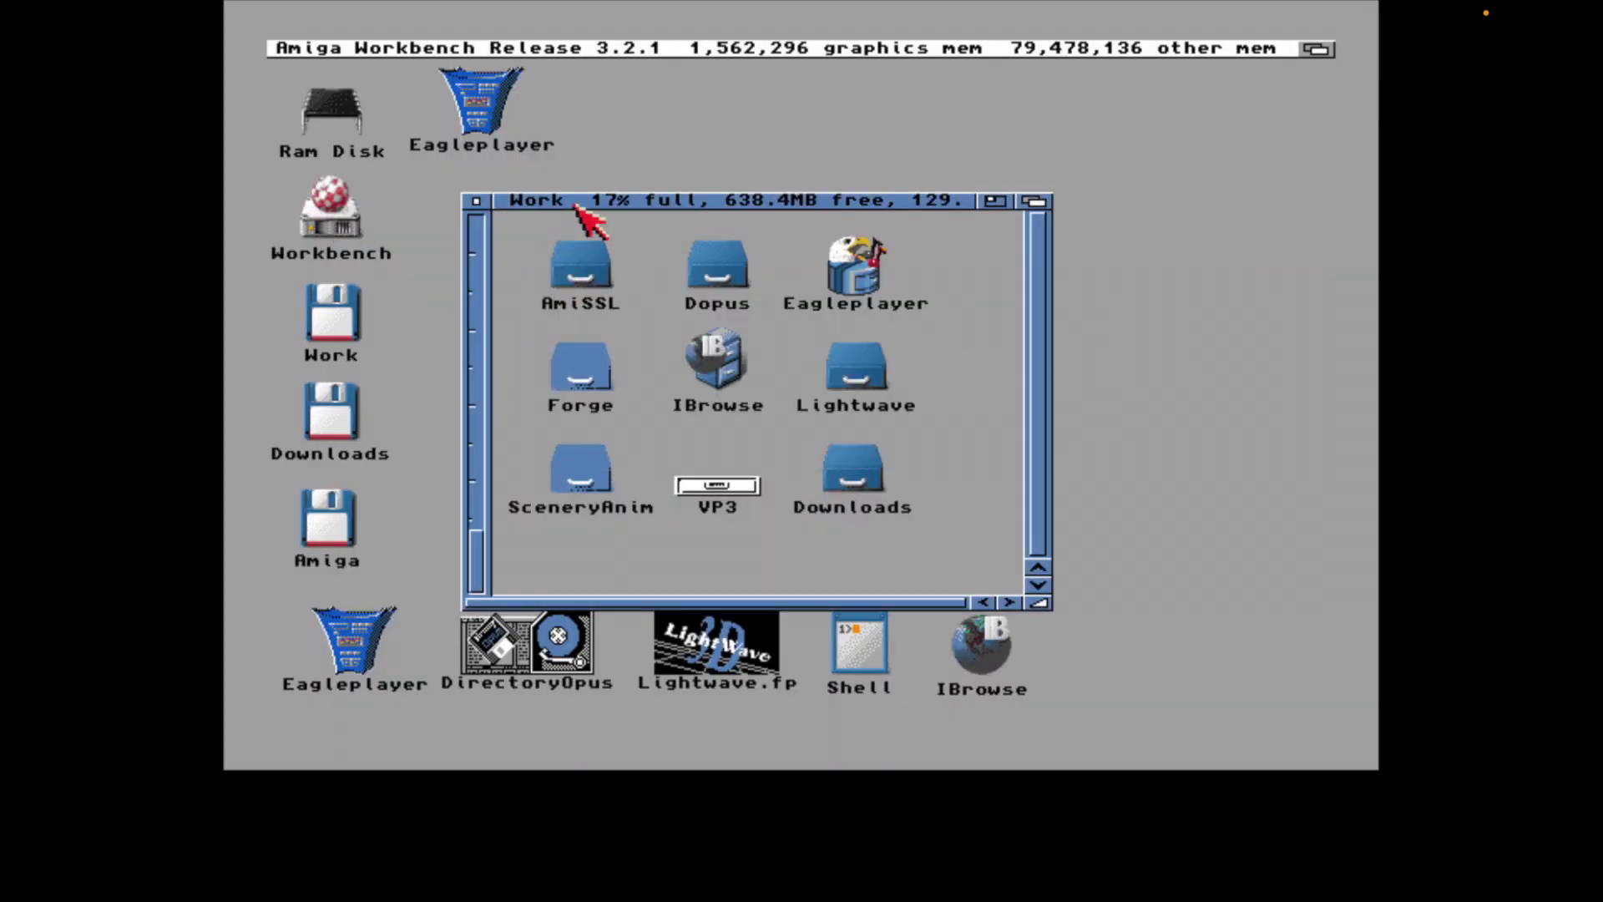
drag(584, 200, 666, 162)
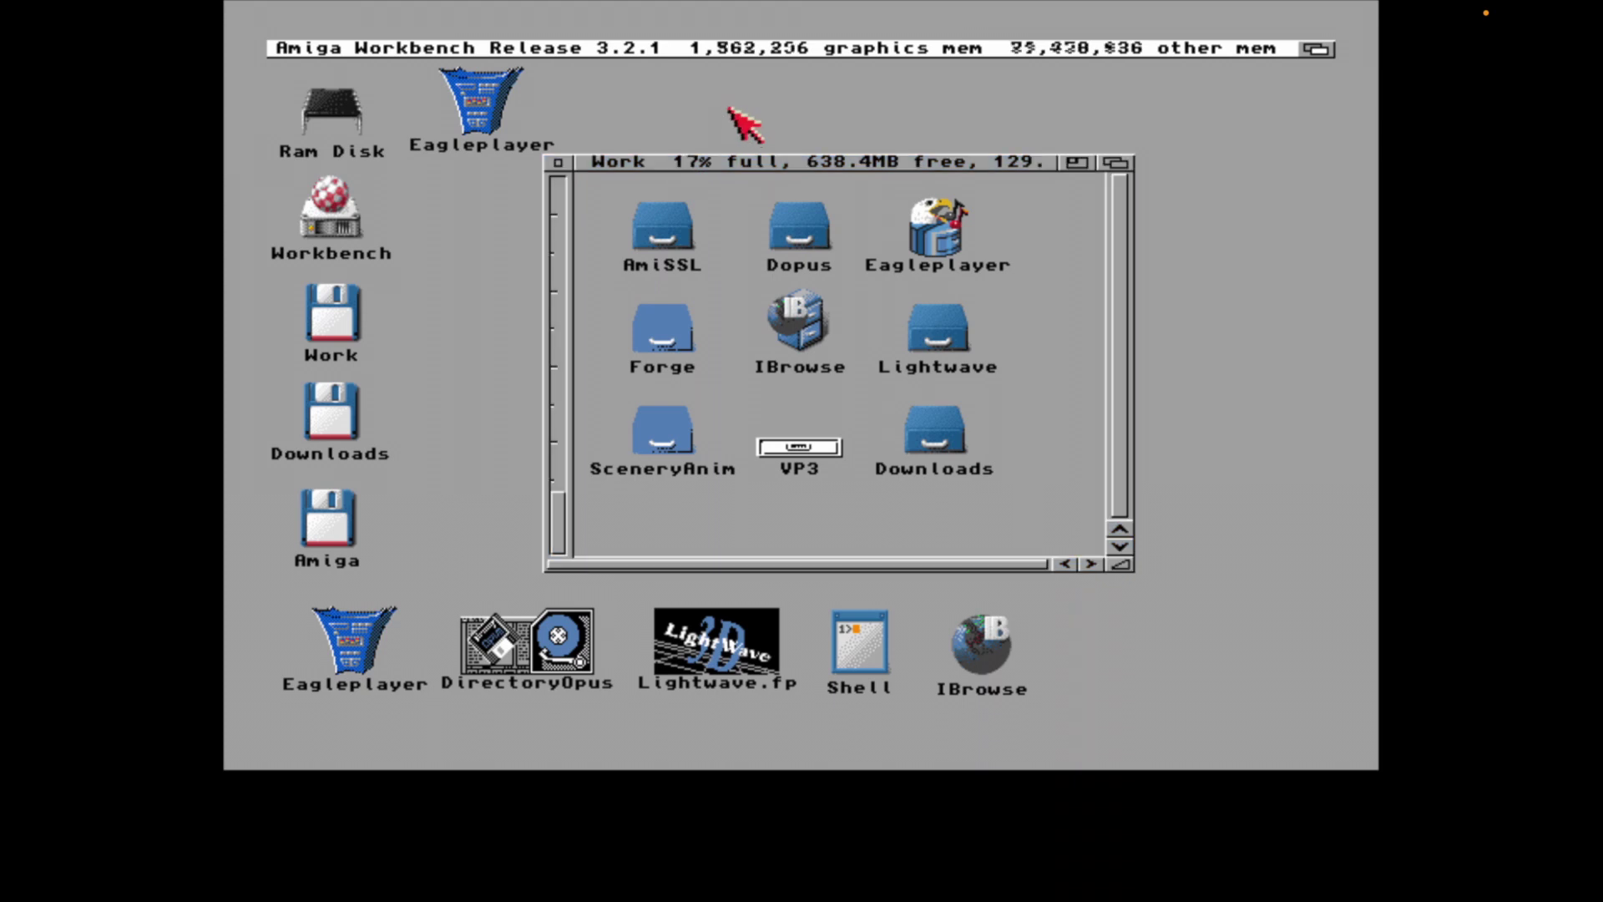